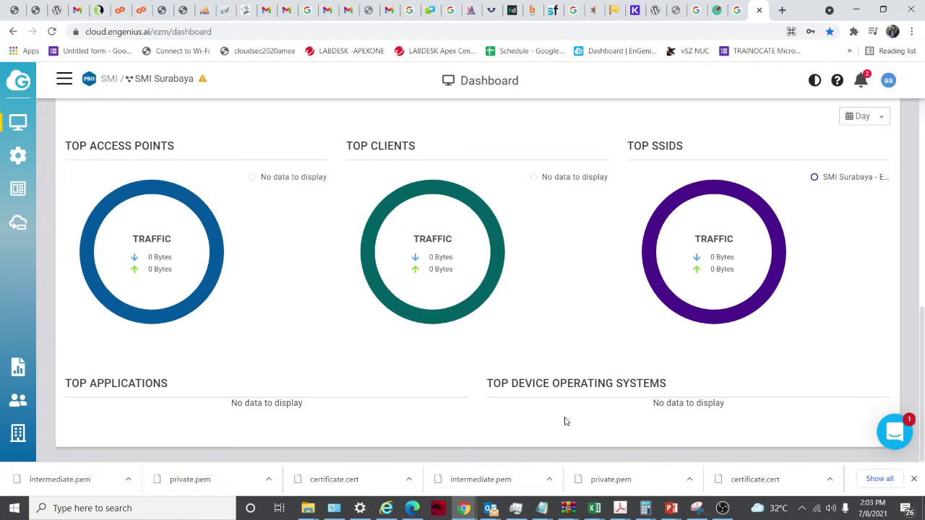
Show the SMI Surabaya dashboard's Top Access Points, Clients and SSIDs charts, all at 0 Bytes
mouse_move(29, 127)
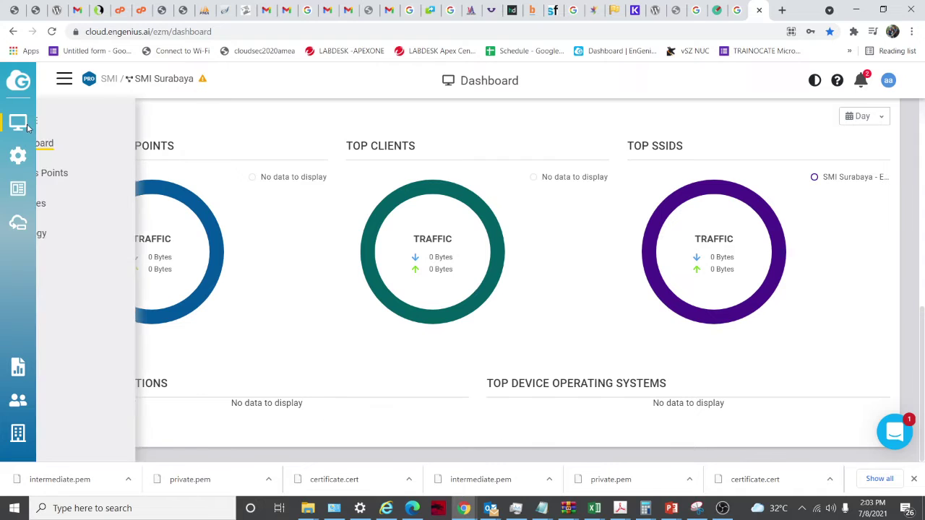
left_click(62, 79)
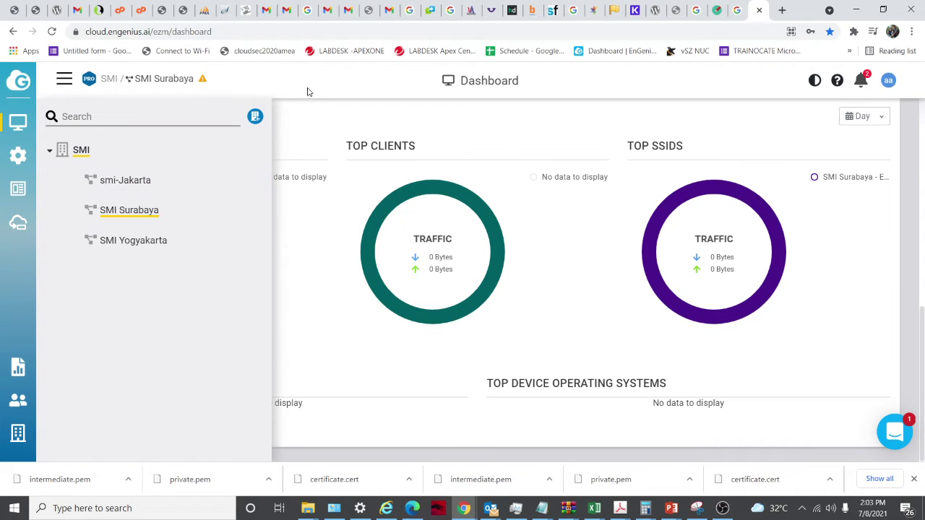
left_click(64, 81)
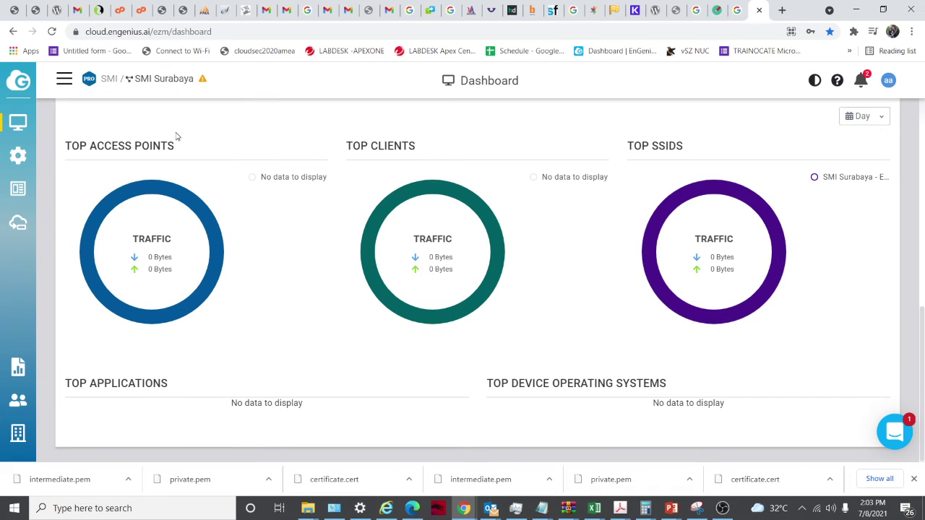
left_click(61, 79)
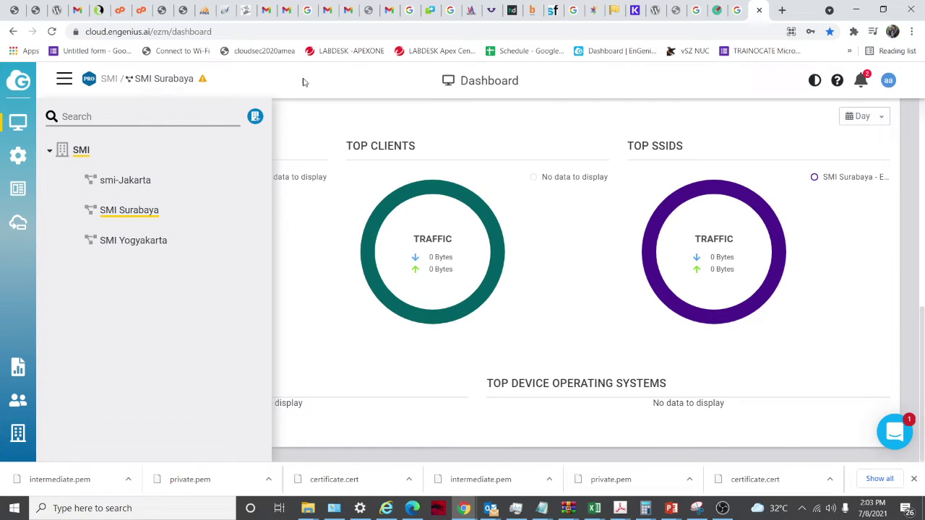
mouse_move(18, 124)
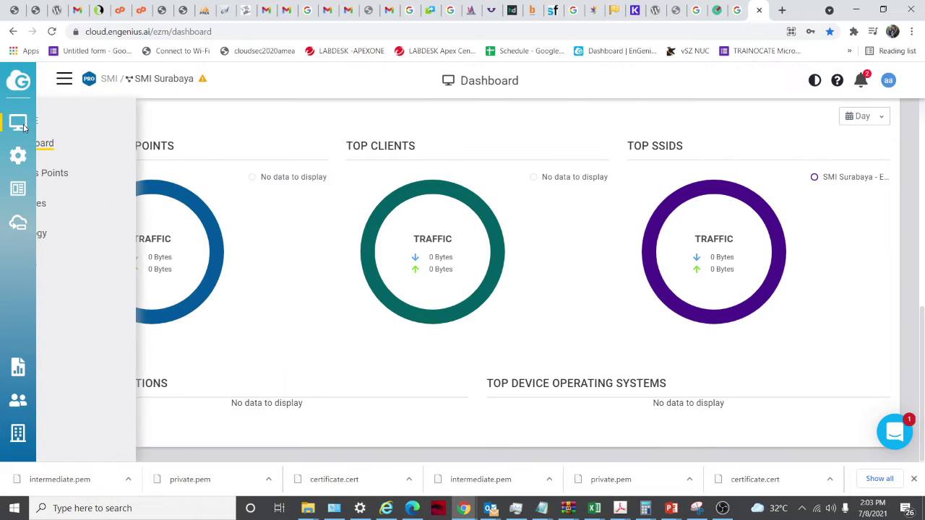
left_click(76, 148)
mouse_move(18, 123)
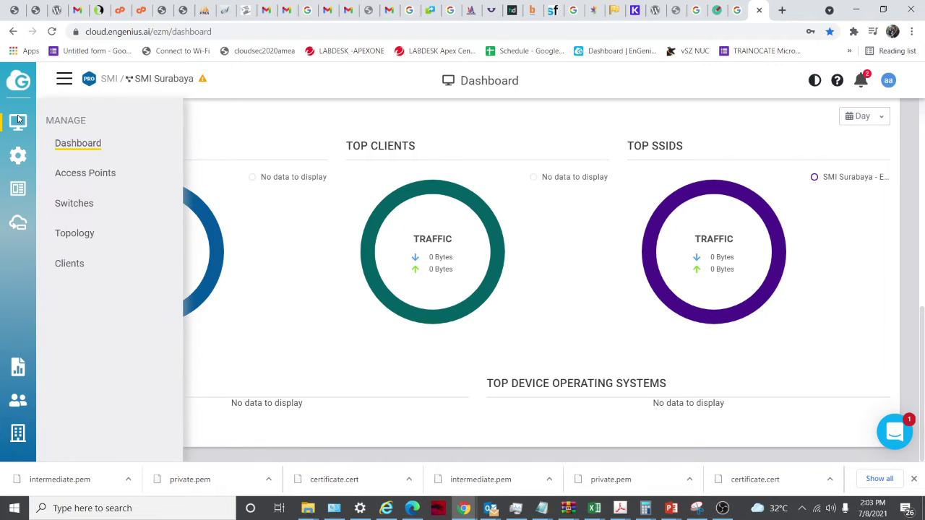
Open the Access Points map view, list its buildings and cancel adding a new building
left_click(78, 177)
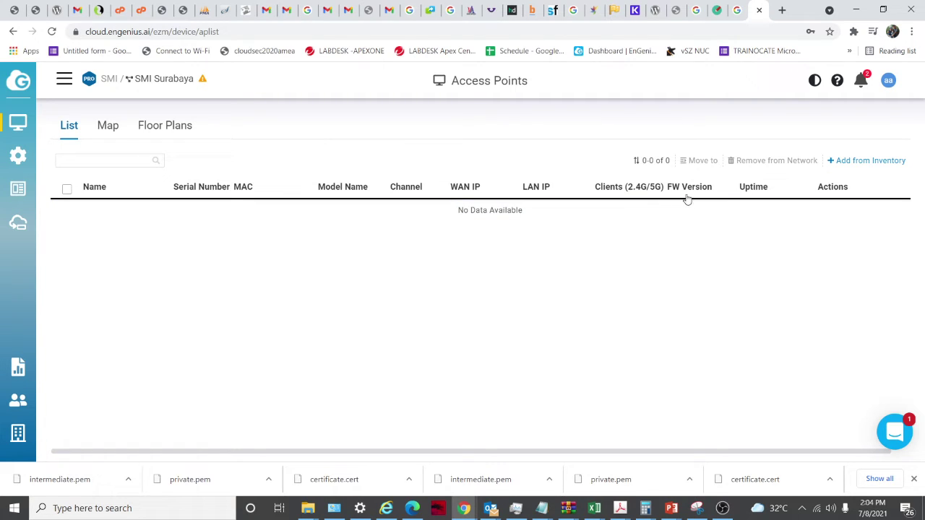
left_click(109, 128)
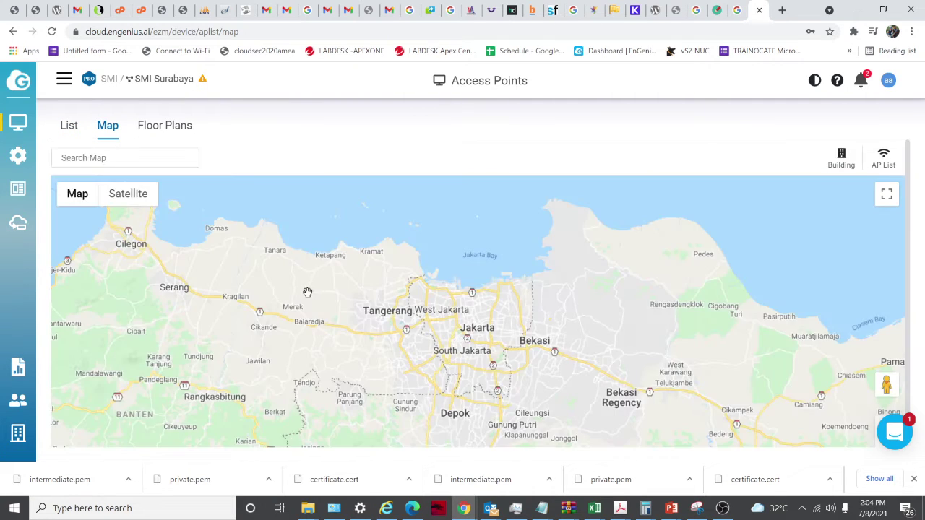
scroll(202, 244, "up", 1)
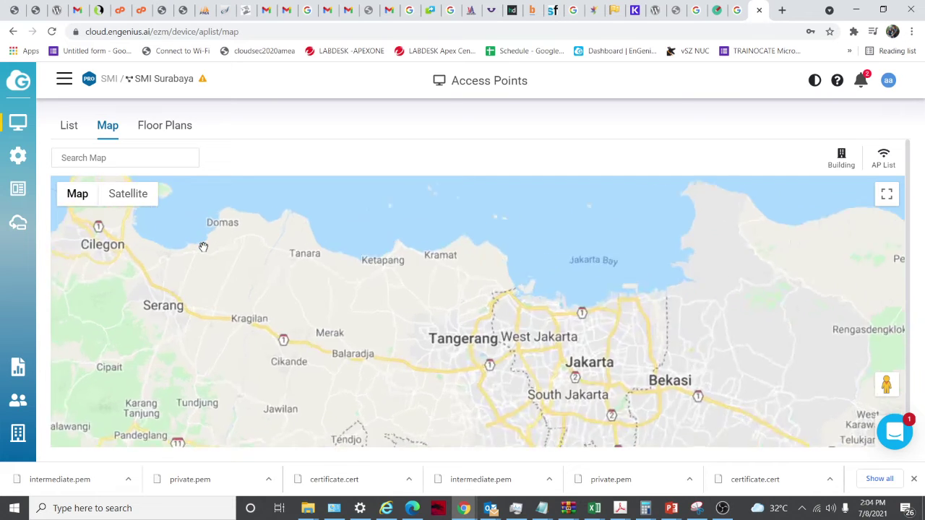
left_click(835, 164)
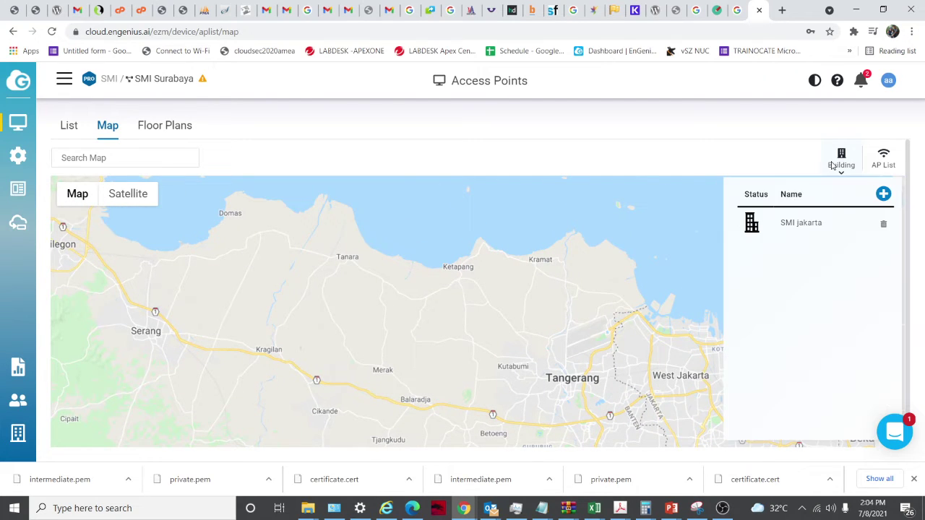
left_click(883, 194)
left_click(480, 152)
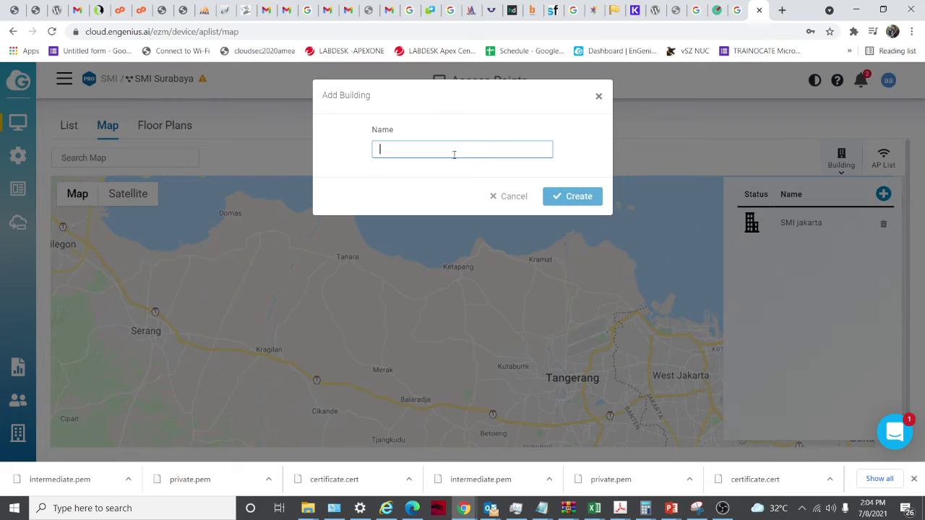
left_click(599, 96)
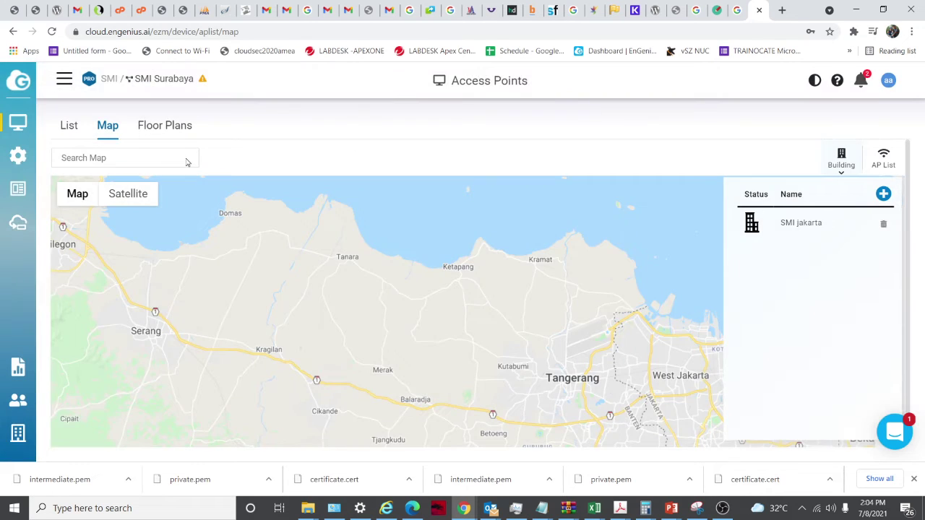
Switch to Floor Plans, cancel adding a building and close the building list
left_click(162, 130)
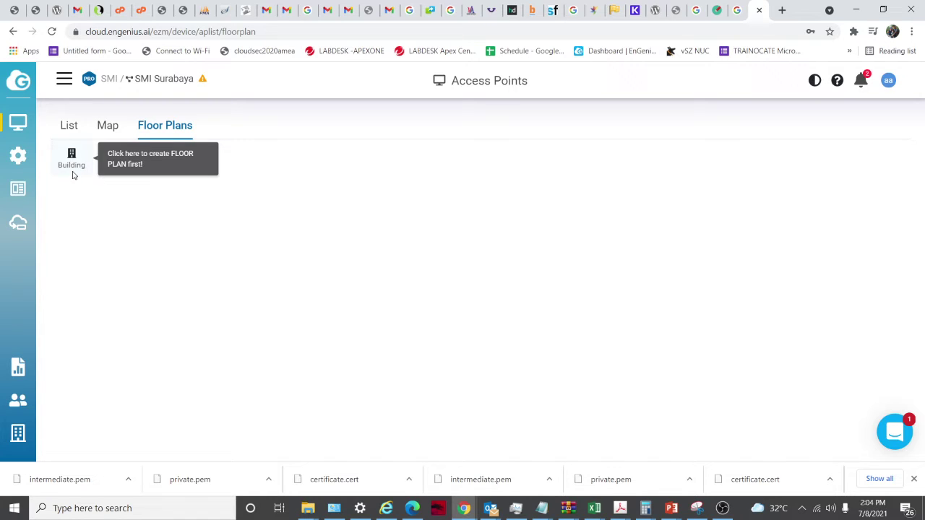
left_click(72, 173)
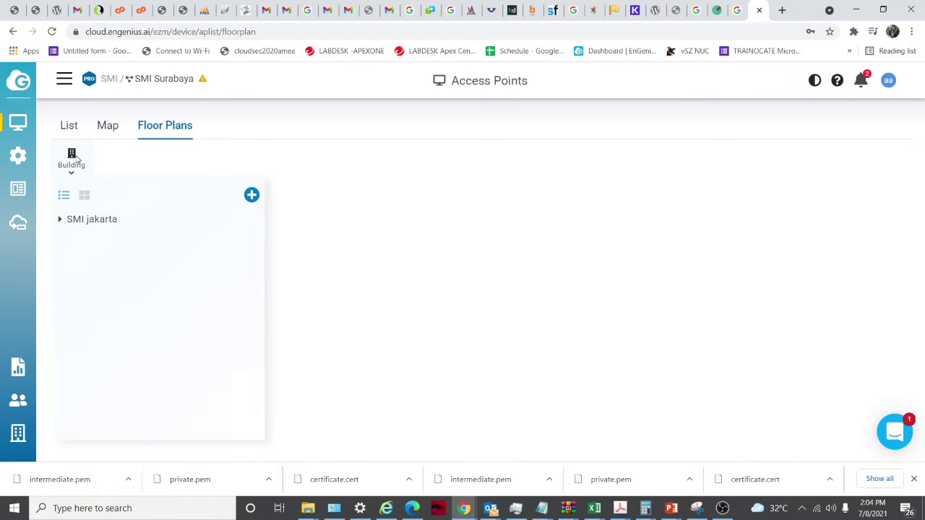
left_click(252, 195)
left_click(599, 96)
left_click(549, 234)
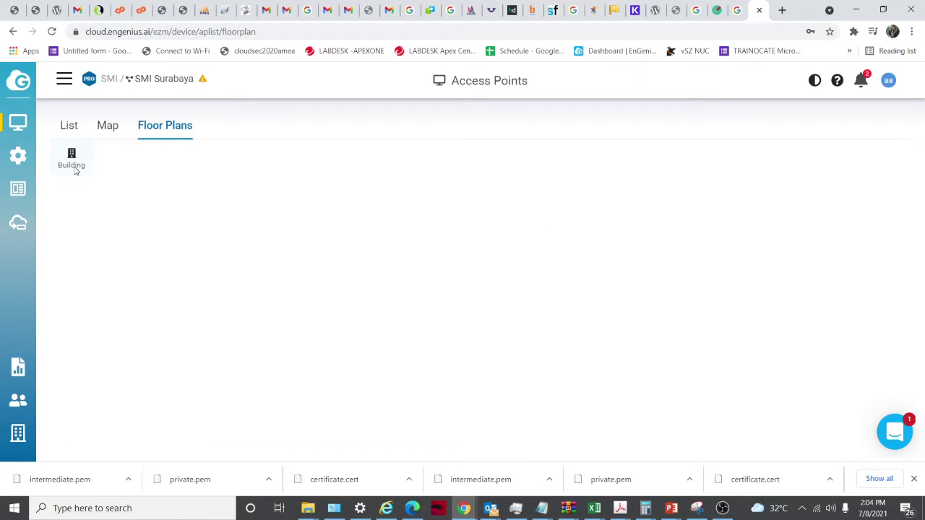
Open the Switches list and confirm Add from Inventory shows No Data Available
mouse_move(16, 123)
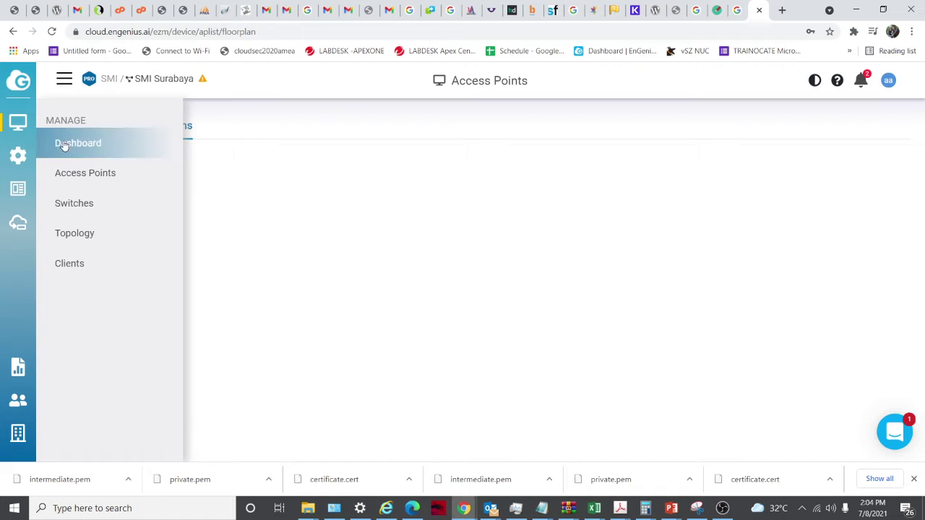
left_click(76, 202)
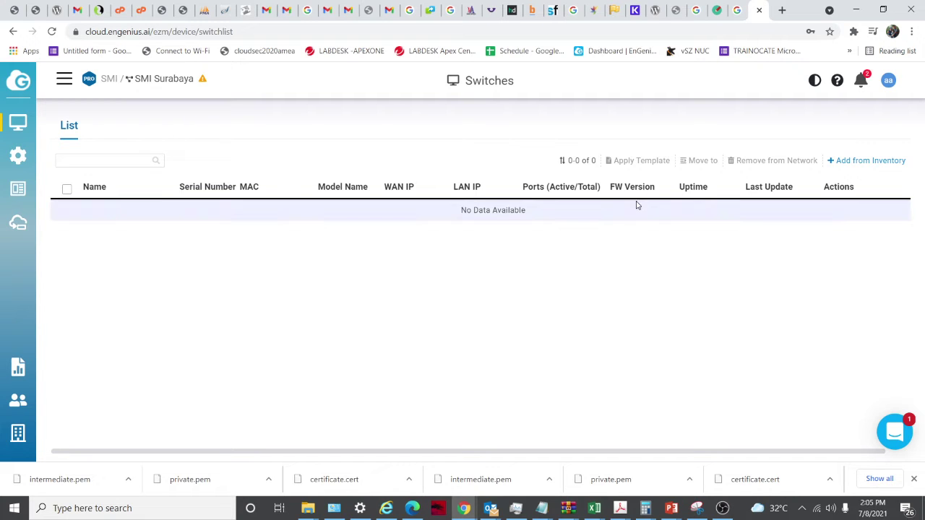
left_click(872, 161)
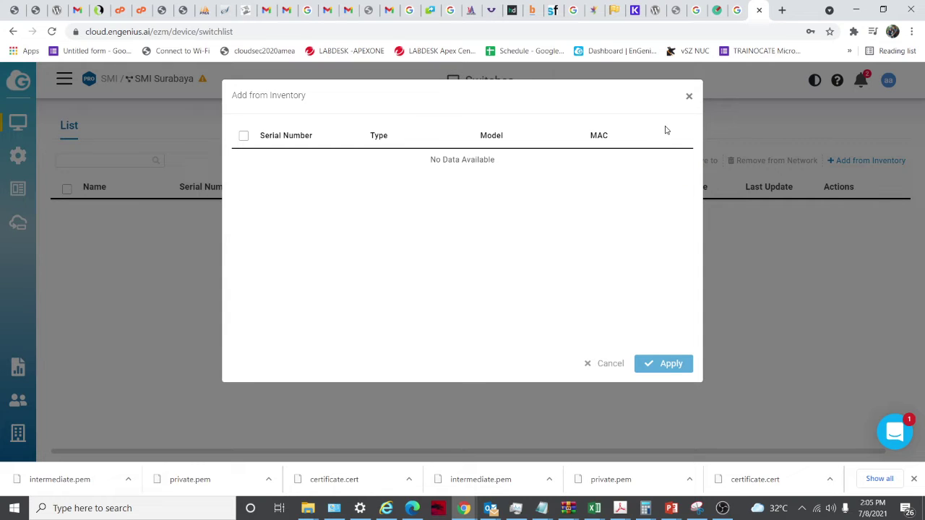
left_click(688, 97)
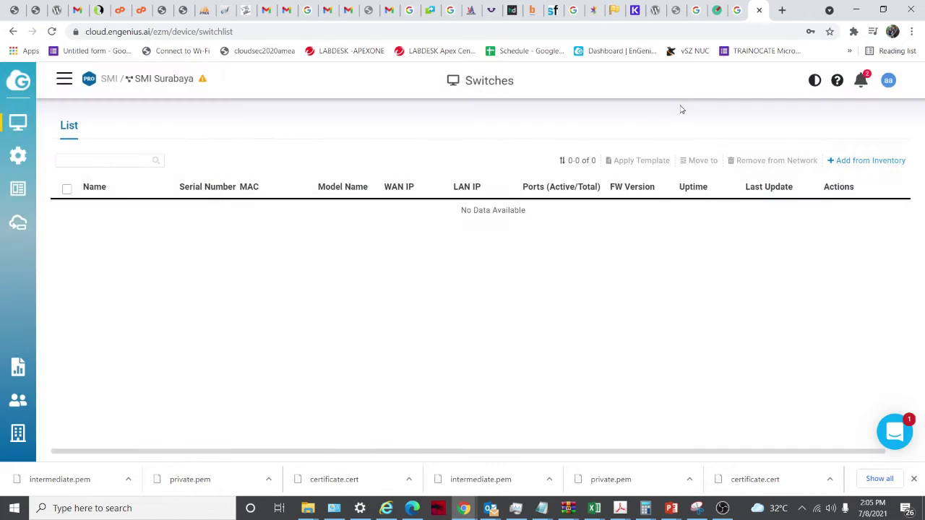
left_click(868, 161)
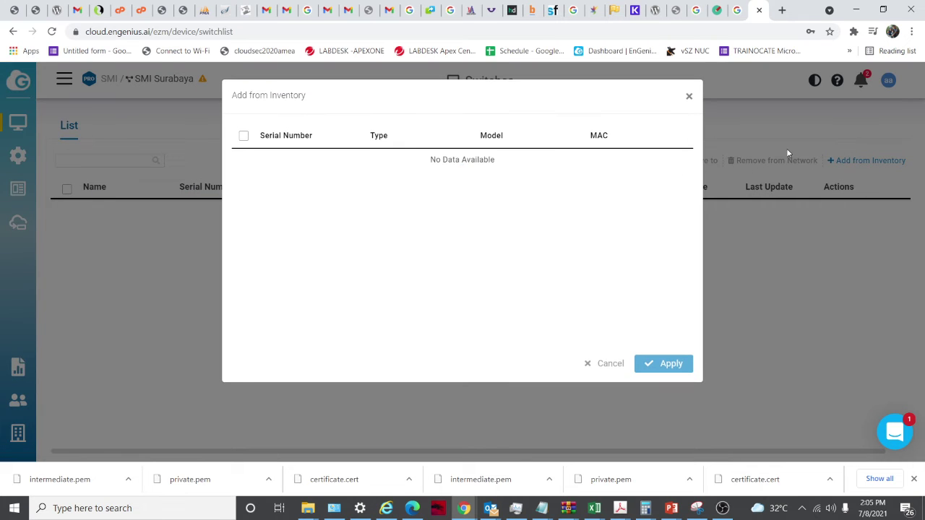
left_click(690, 97)
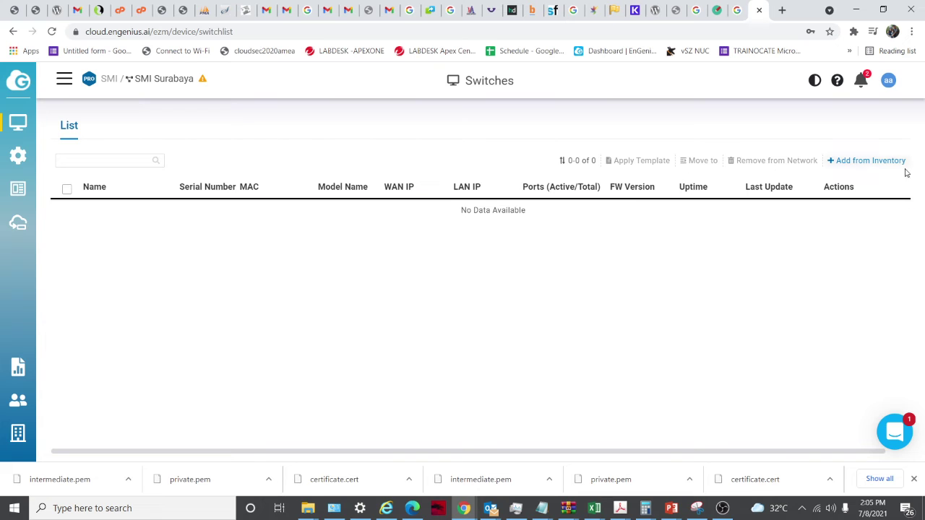
Check the switch inventory once more, cancel it, and go to the network Topology
left_click_drag(851, 174, 851, 160)
left_click(851, 160)
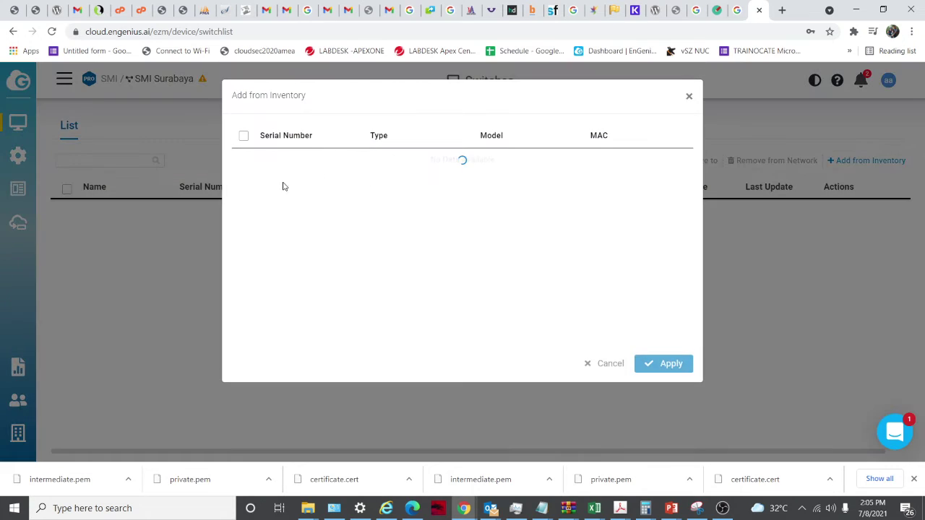
left_click(590, 364)
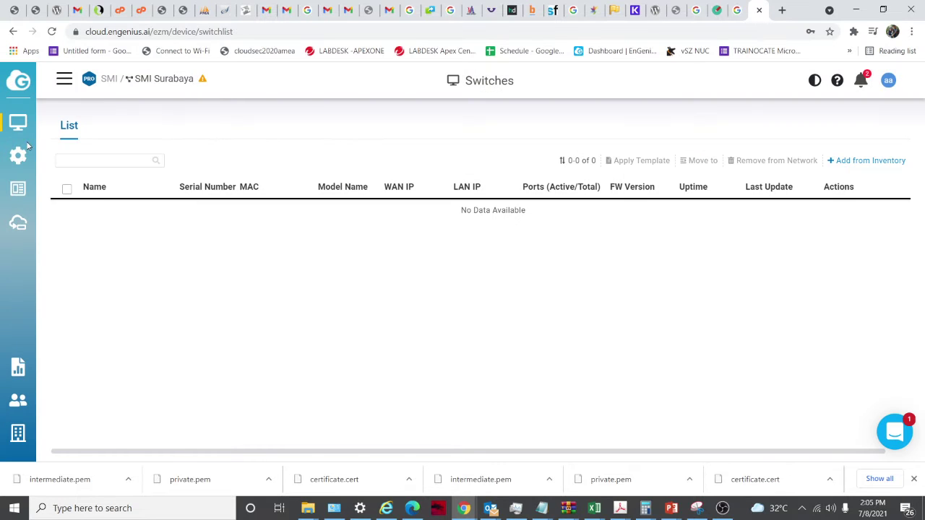
mouse_move(29, 130)
left_click(76, 234)
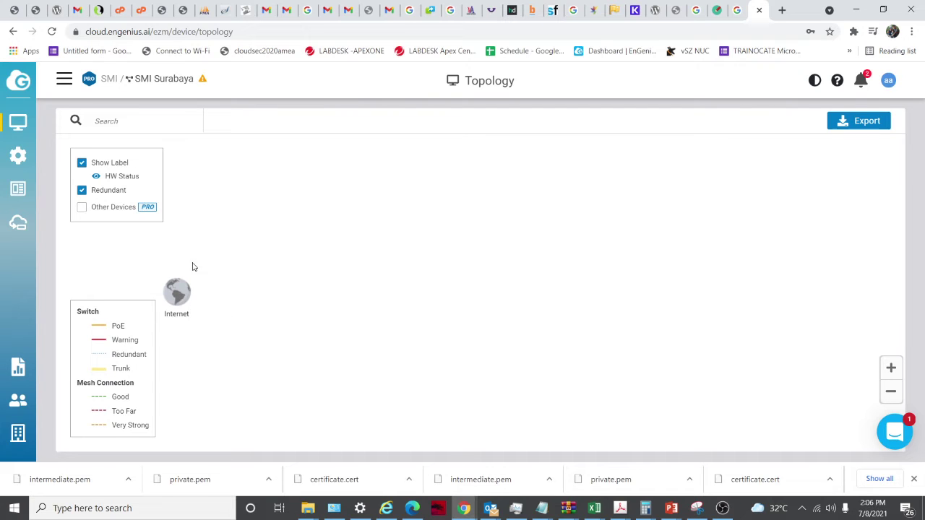
Include Other Devices in the Topology view, then go to the Clients page
mouse_move(28, 165)
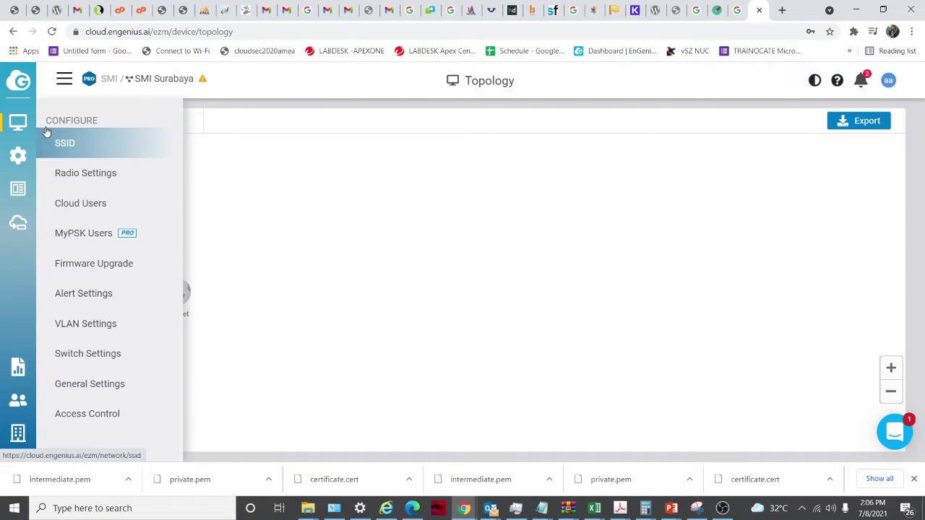
mouse_move(21, 122)
left_click(77, 234)
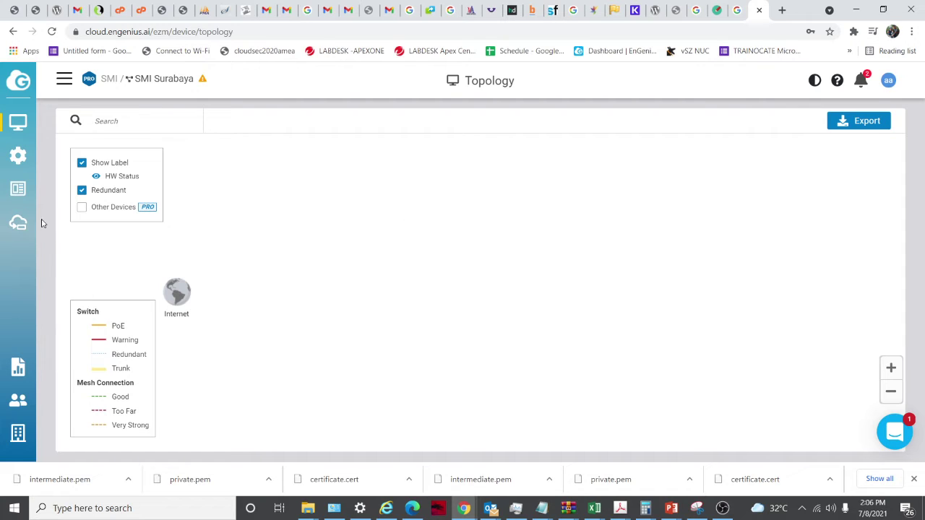
left_click(87, 211)
mouse_move(30, 126)
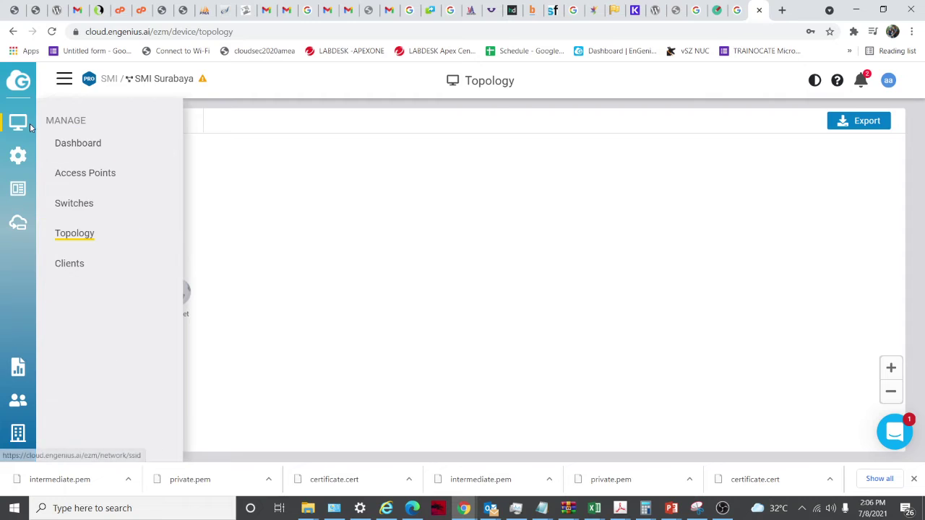
left_click(98, 264)
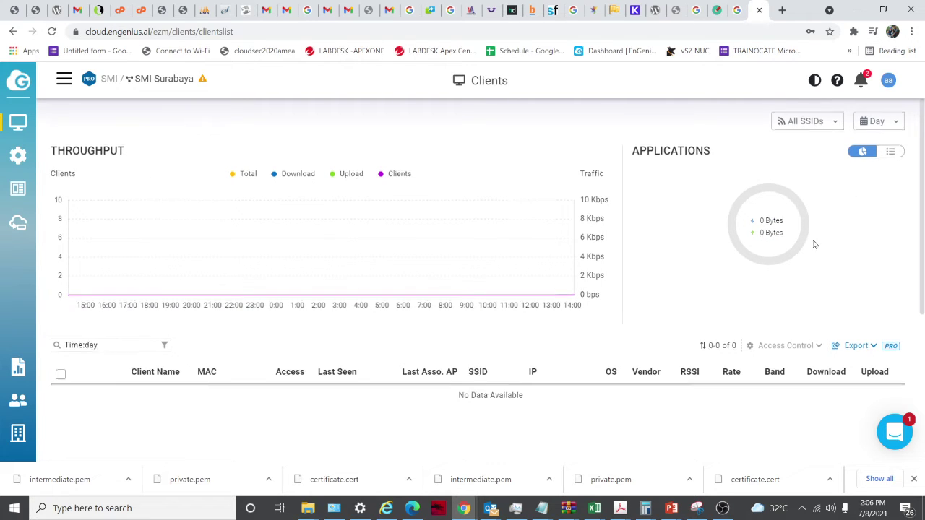
Go to the SSID page and start a new SSID with + Add SSID
scroll(767, 263, "down", 3)
mouse_move(18, 156)
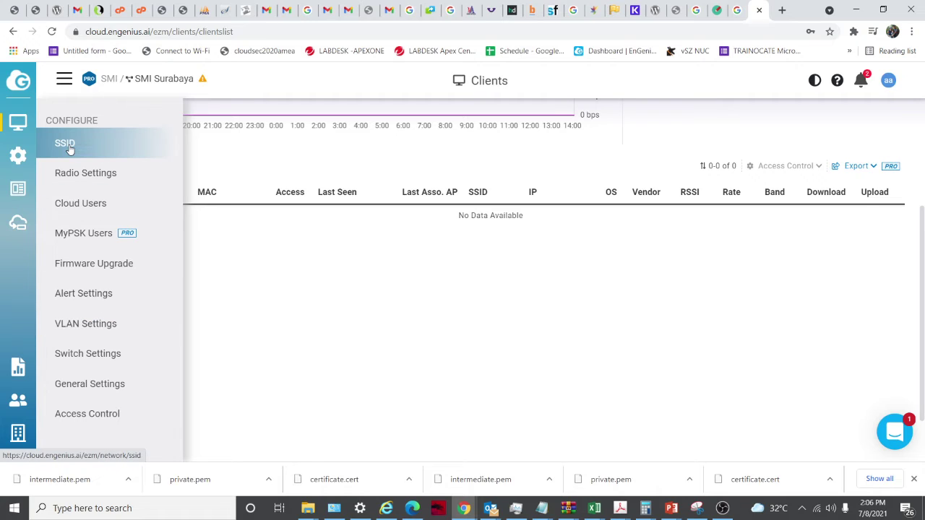
left_click(65, 144)
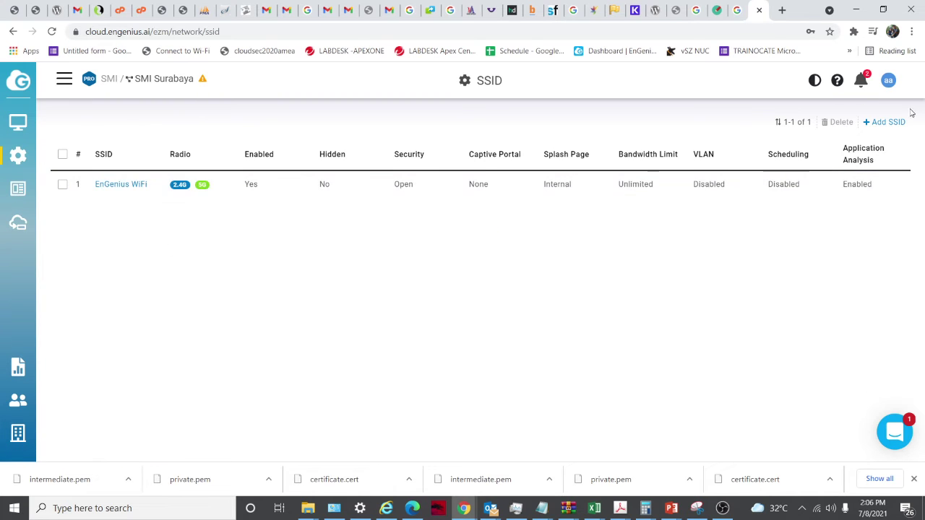
left_click(885, 122)
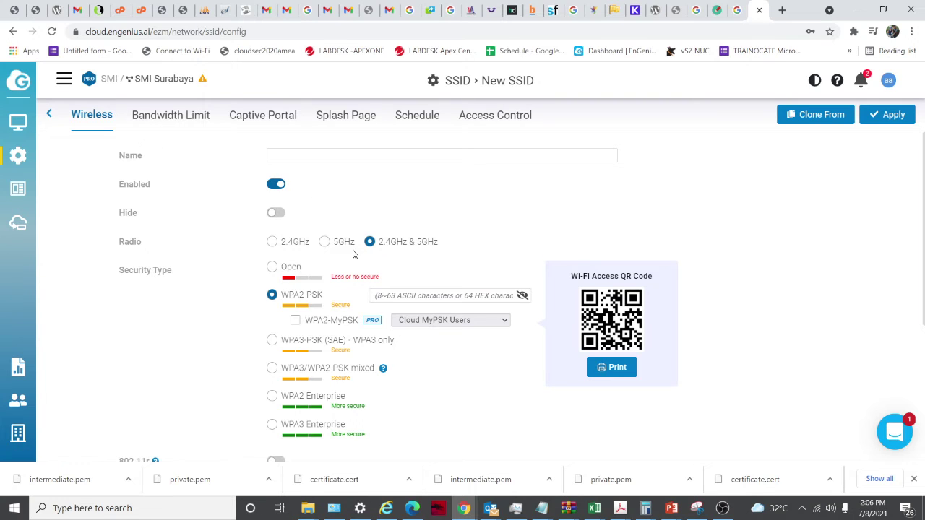
Scroll through the new SSID's Wireless tab settings
scroll(354, 253, "down", 3)
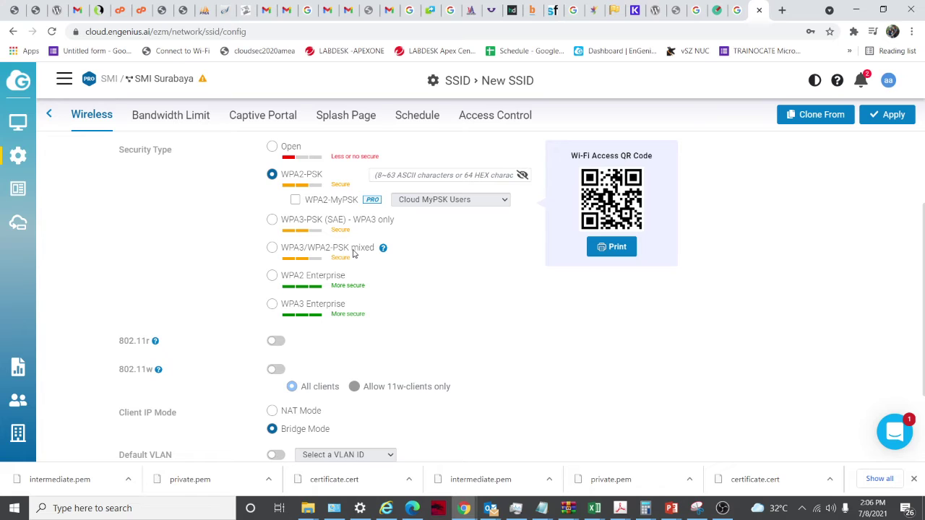
scroll(354, 251, "up", 3)
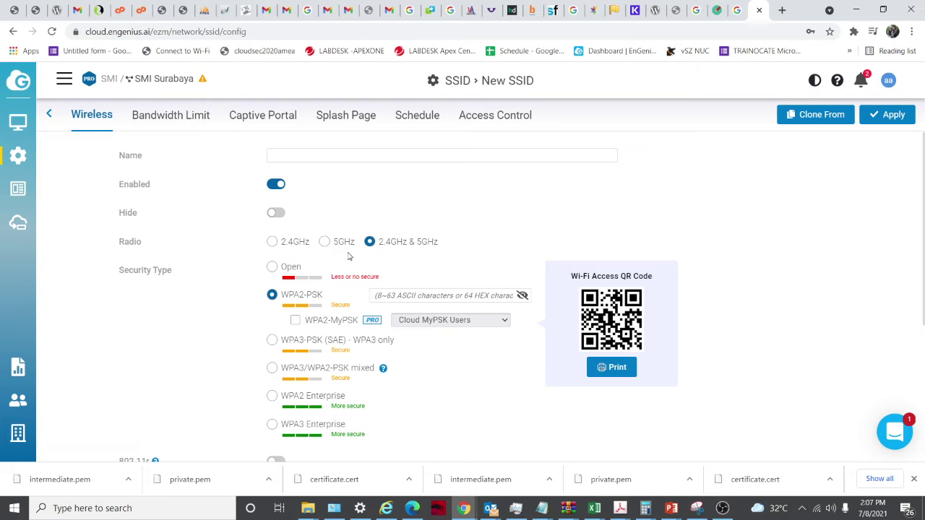
scroll(348, 254, "down", 1)
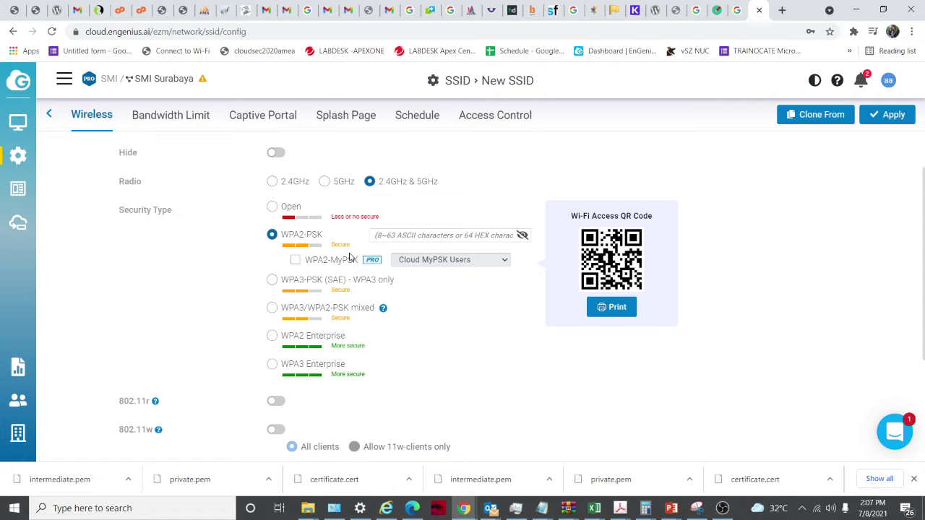
scroll(325, 284, "down", 2)
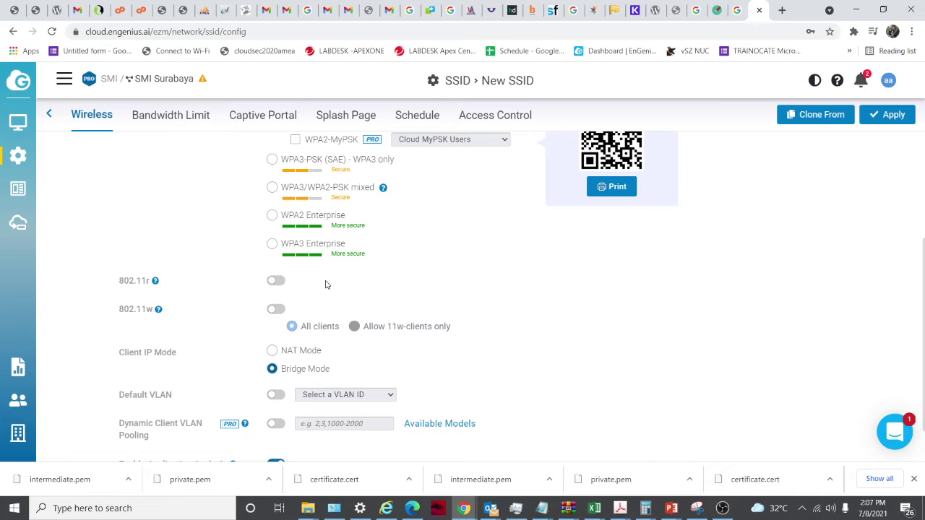
scroll(325, 284, "up", 2)
scroll(190, 297, "down", 3)
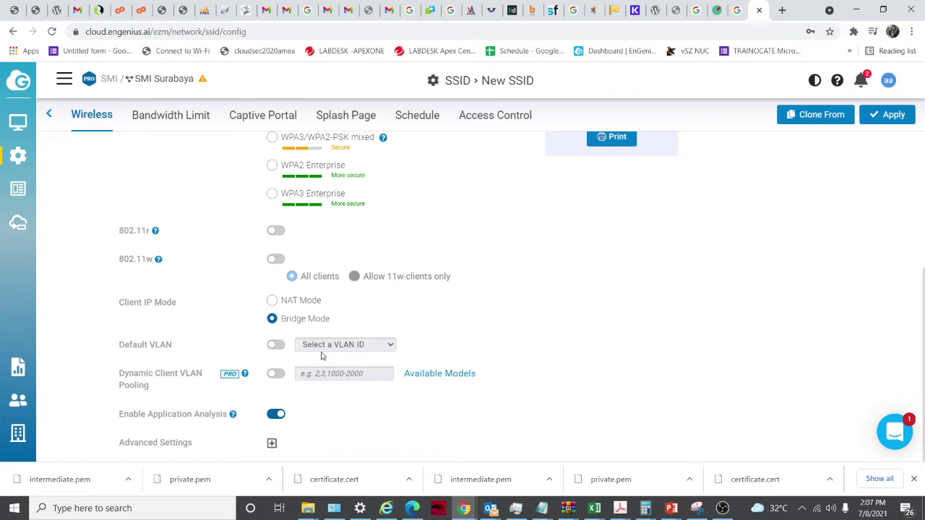
scroll(354, 376, "up", 3)
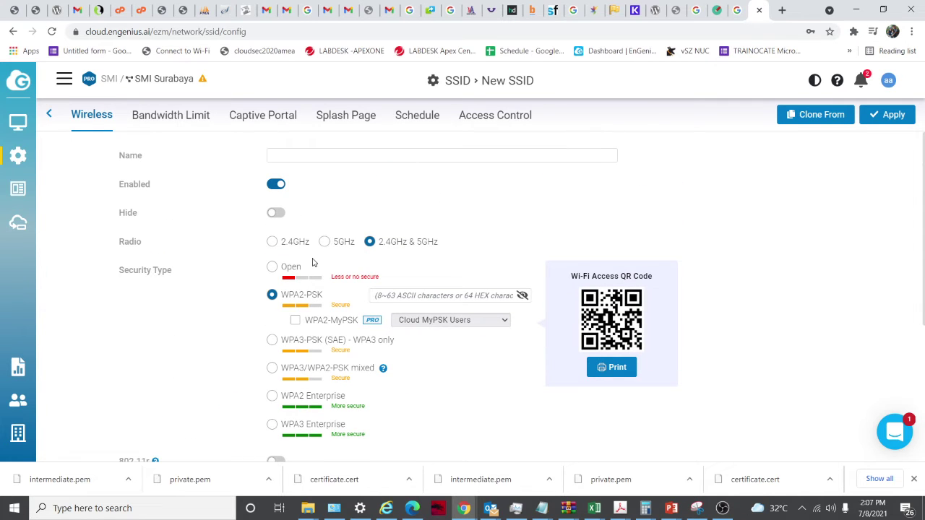
scroll(361, 357, "down", 3)
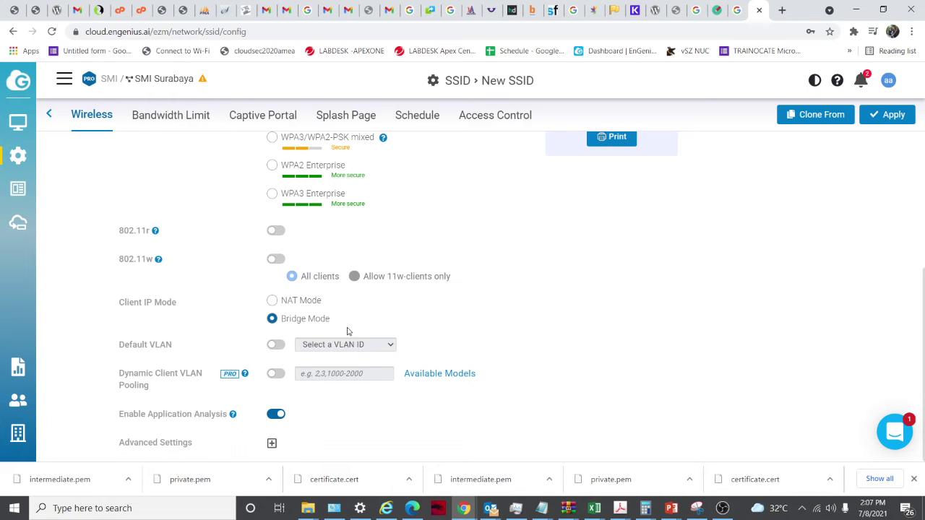
View the Bandwidth Limit, Captive Portal, Splash Page, Schedule and Access Control tabs
left_click(178, 124)
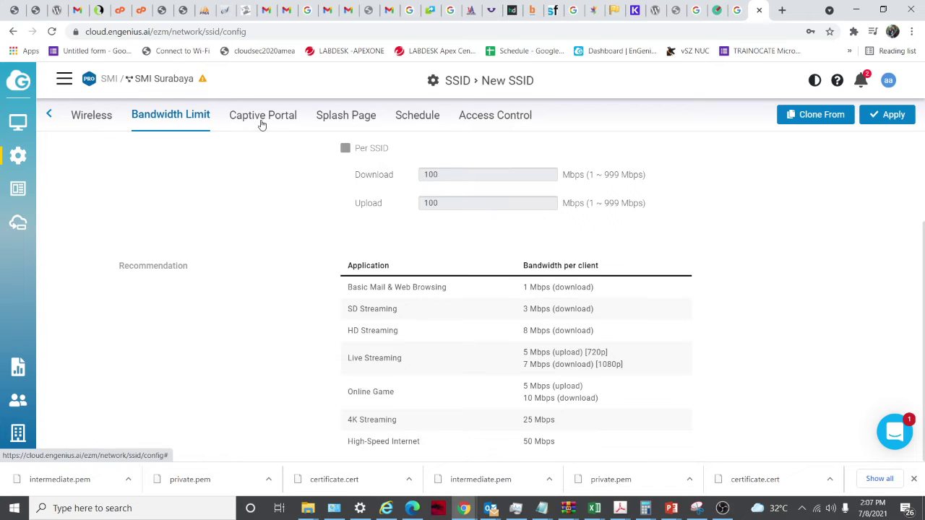
left_click(261, 126)
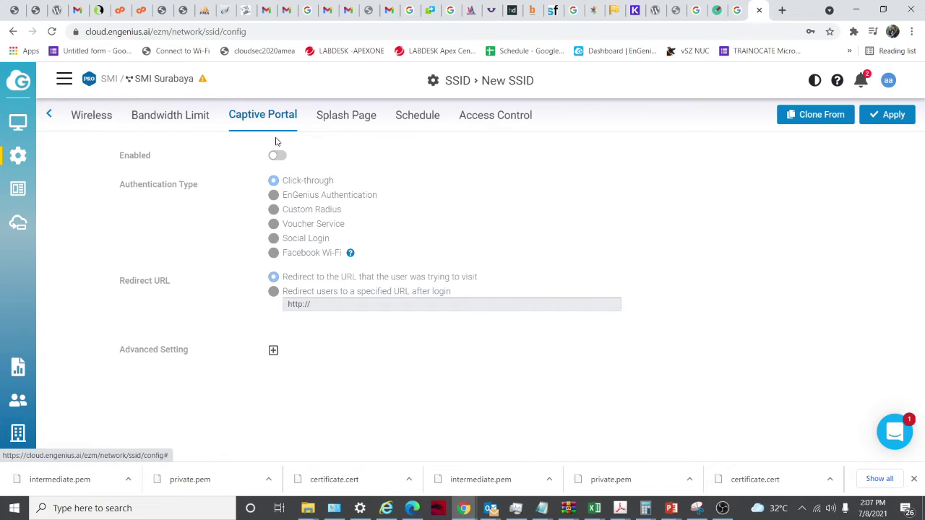
left_click(336, 122)
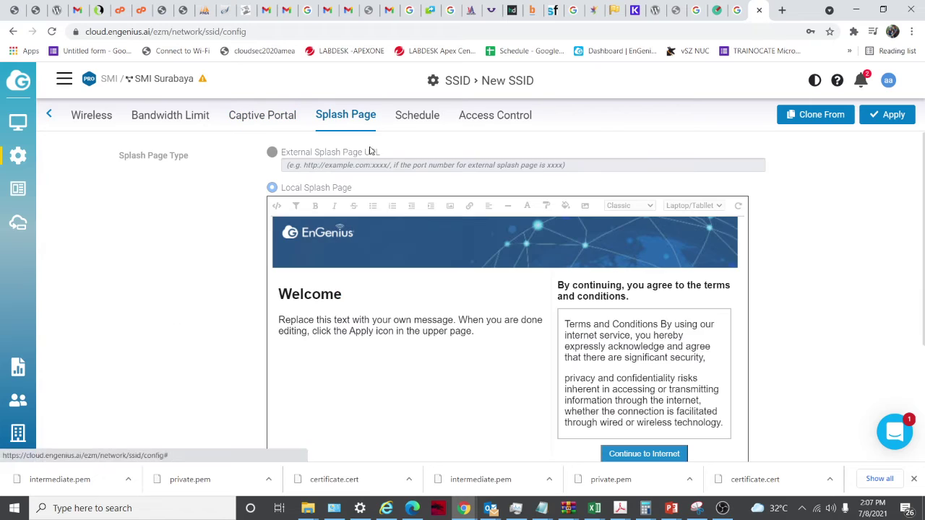
left_click(407, 120)
left_click(506, 124)
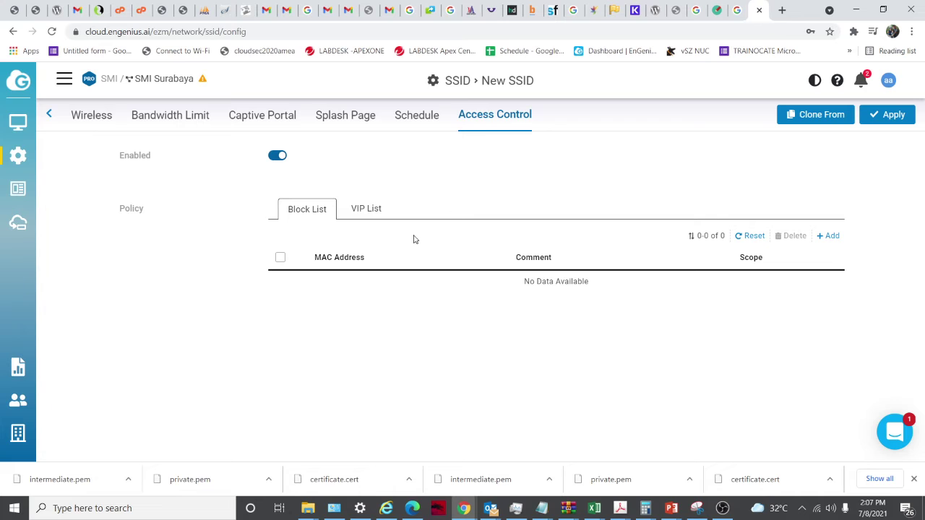
Scroll through the Indonesia indoor/outdoor Radio Settings, then go to Cloud Users
mouse_move(18, 155)
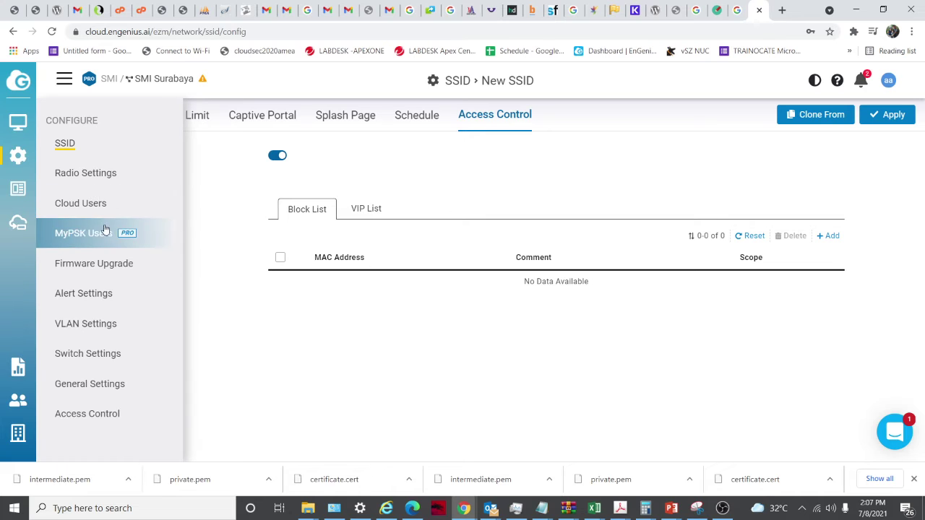
left_click(85, 172)
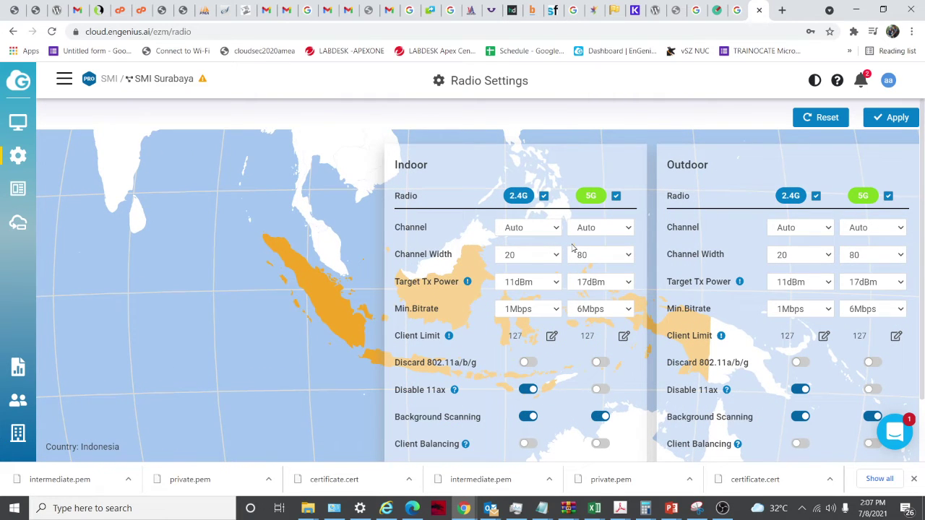
scroll(557, 282, "down", 1)
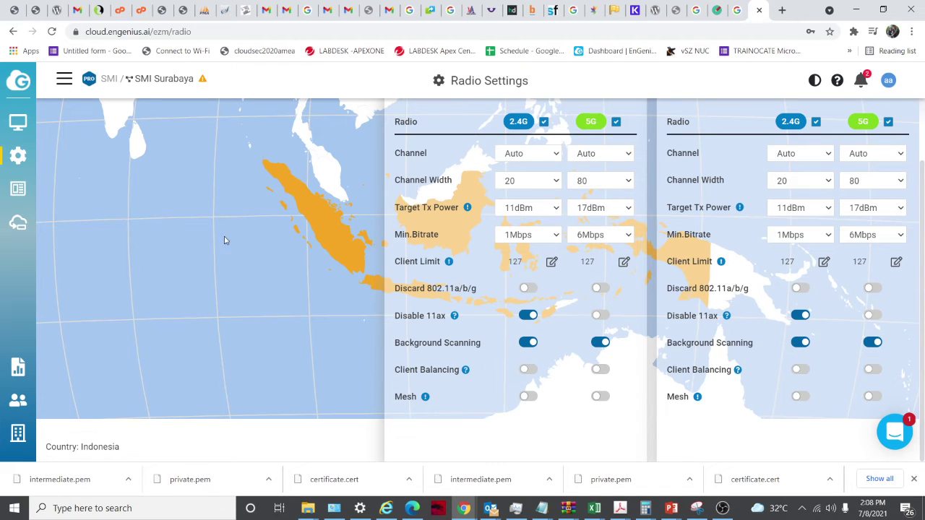
mouse_move(9, 168)
left_click(101, 211)
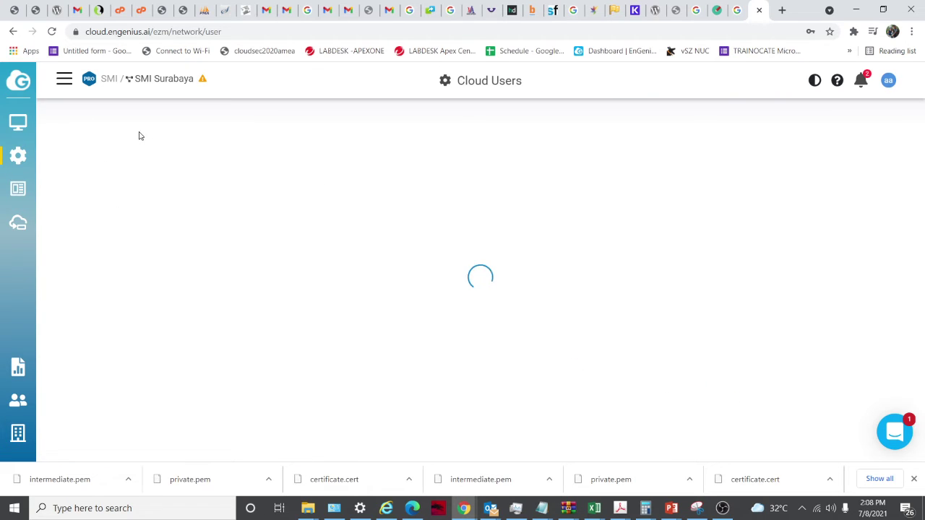
left_click(65, 81)
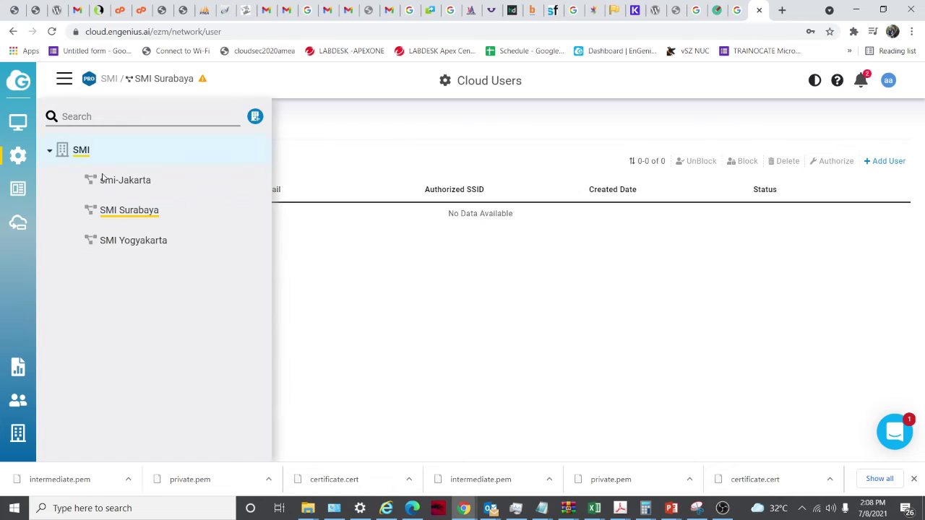
mouse_move(18, 124)
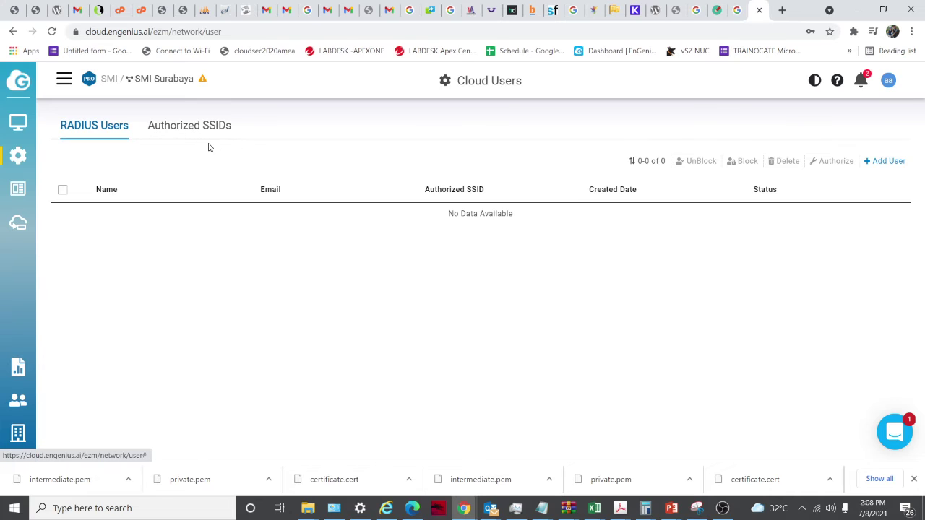
left_click(883, 161)
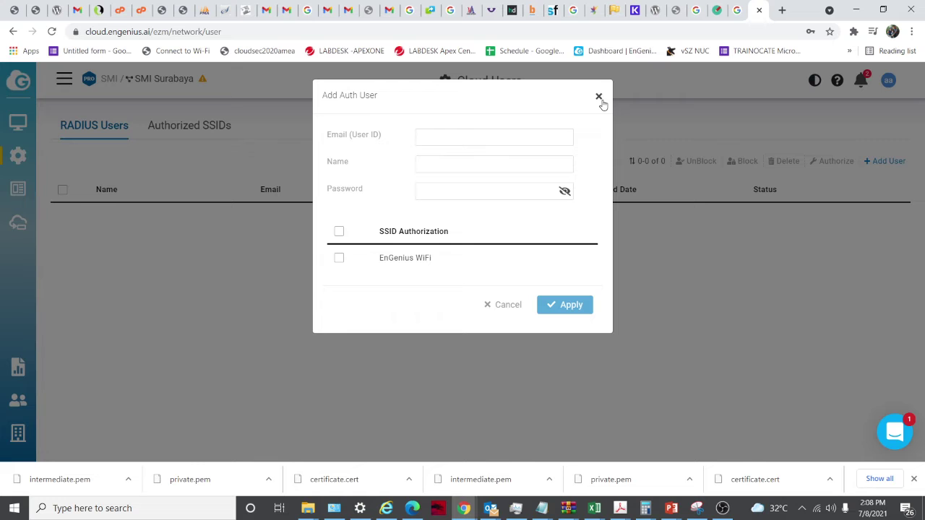
left_click(599, 97)
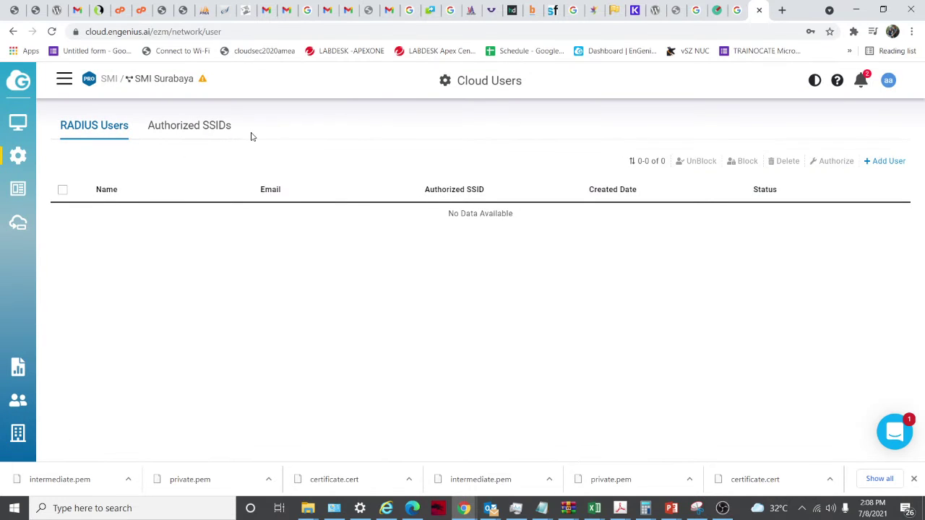
left_click(201, 129)
left_click(91, 136)
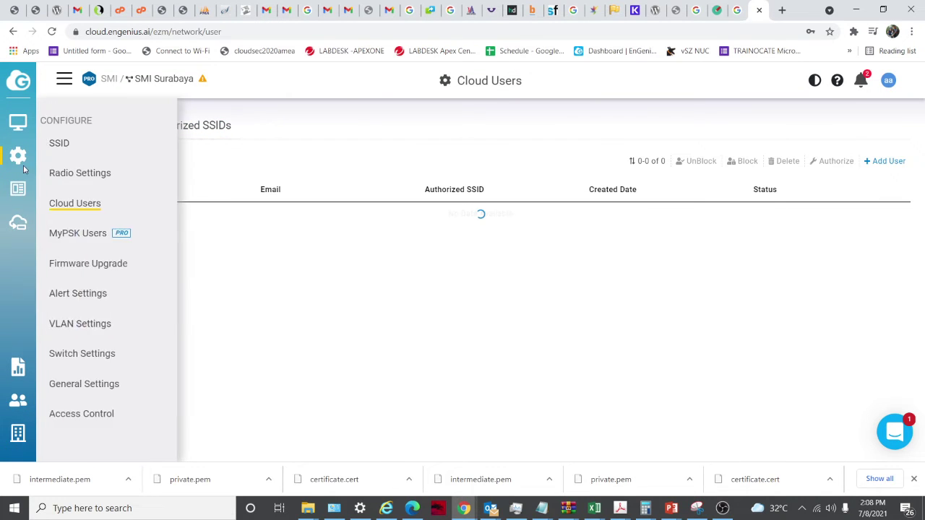
Pass through MyPSK Users to Firmware Upgrade, keeping Beta release and toggling the per-model version table
left_click(82, 234)
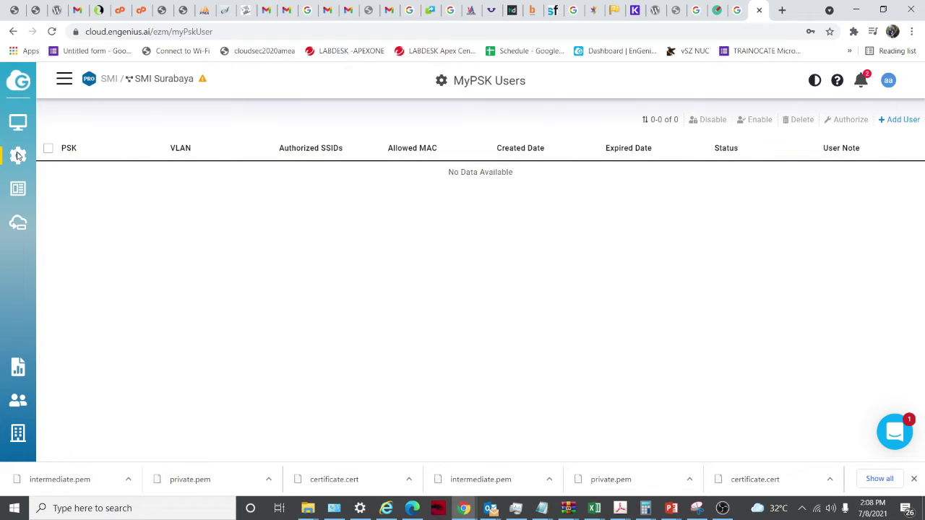
mouse_move(19, 157)
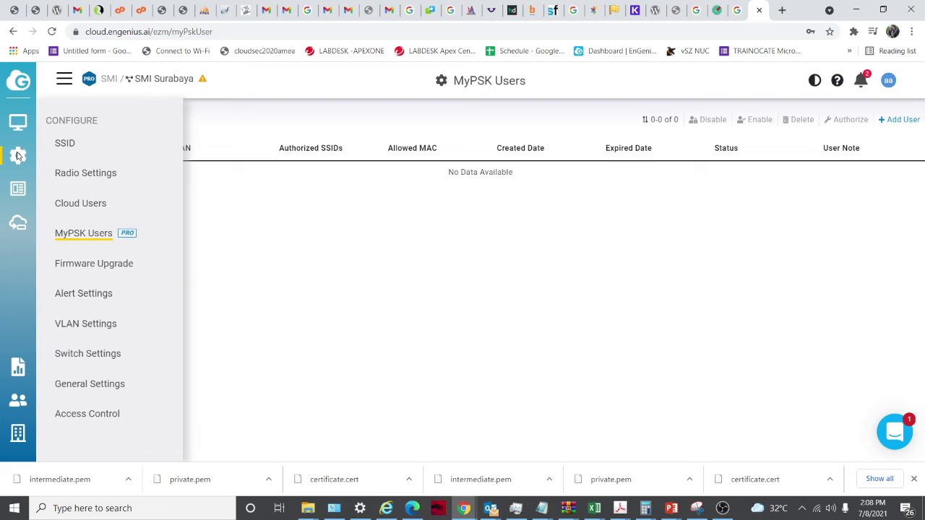
left_click(117, 268)
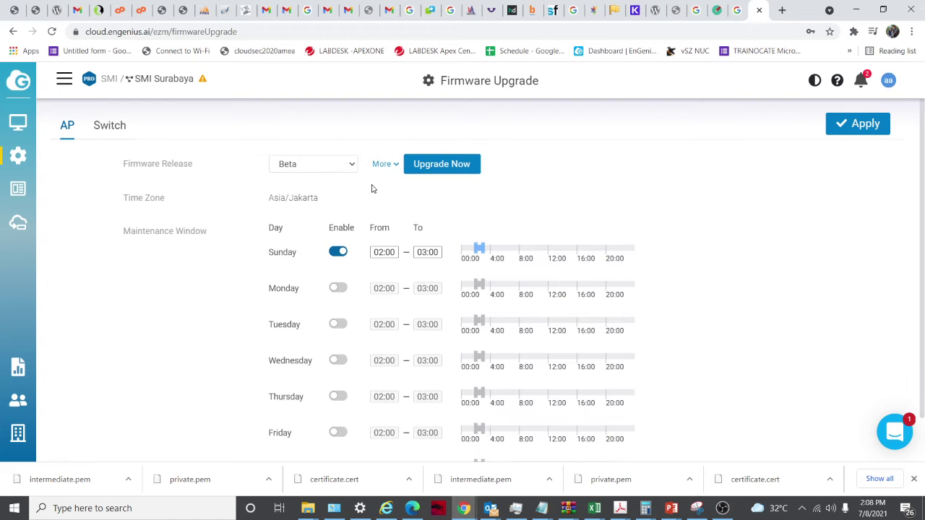
left_click(354, 163)
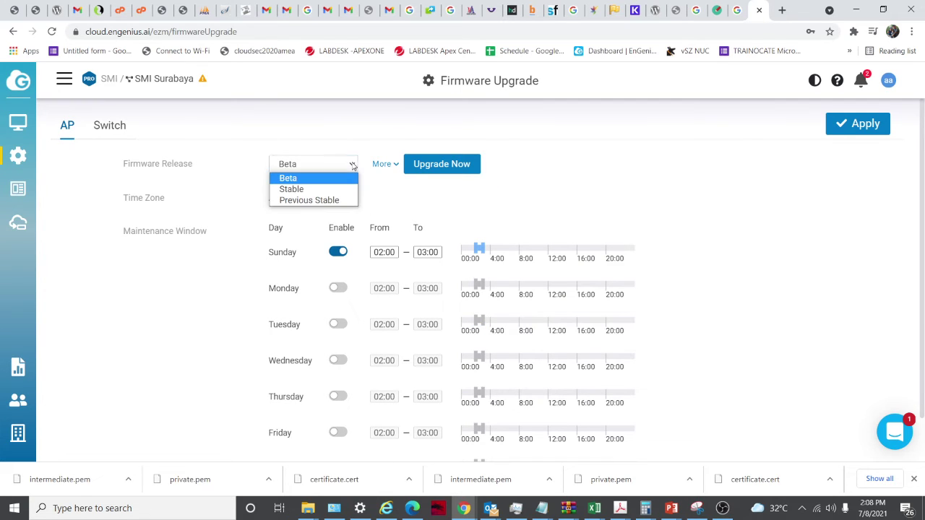
left_click(386, 197)
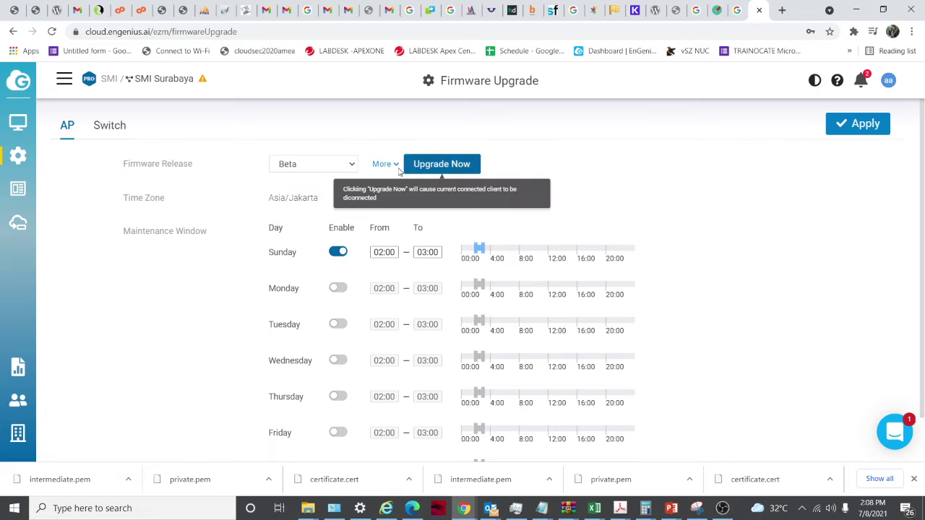
left_click(385, 164)
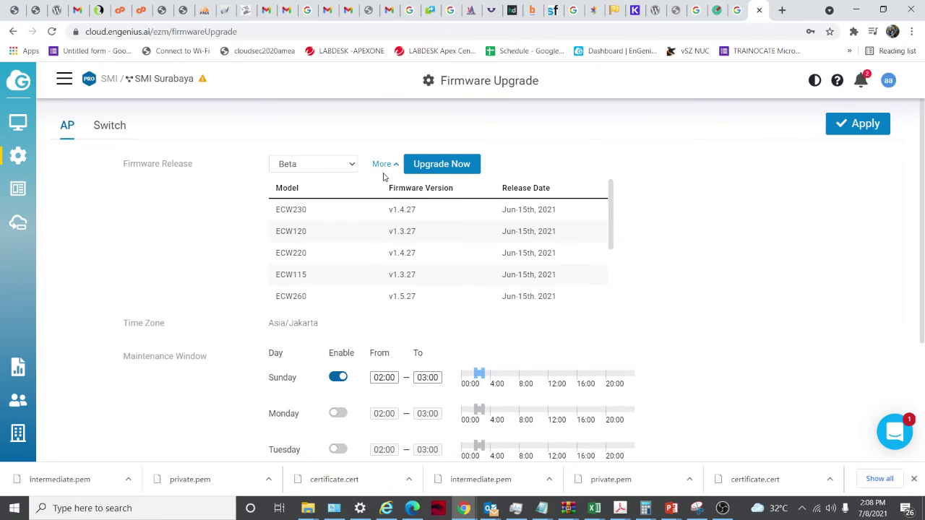
left_click(382, 164)
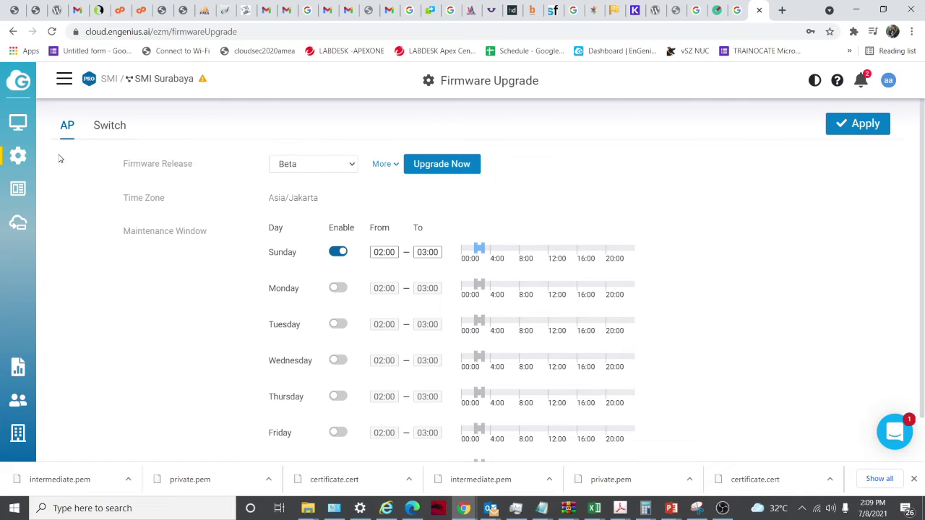
mouse_move(35, 126)
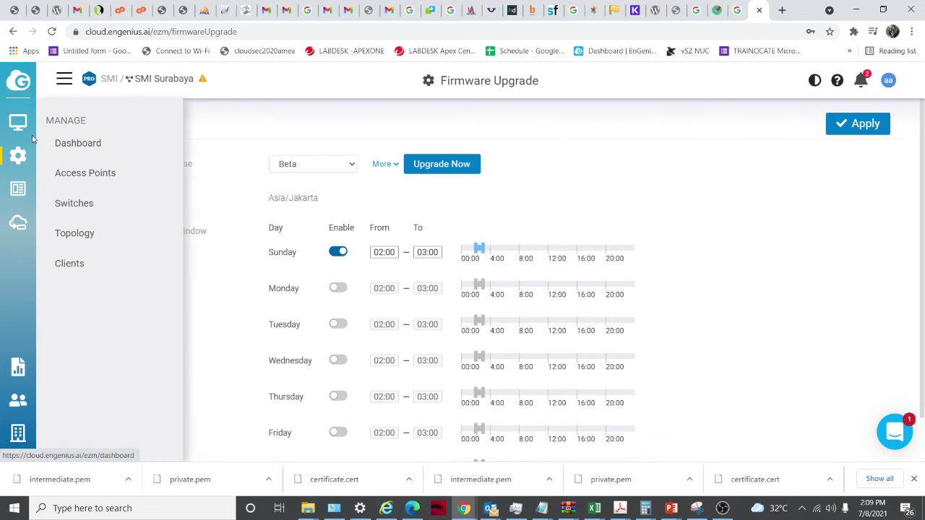
In Alert Settings, change 'AP(s) go offline for' from 5 to 1 minute
mouse_move(28, 189)
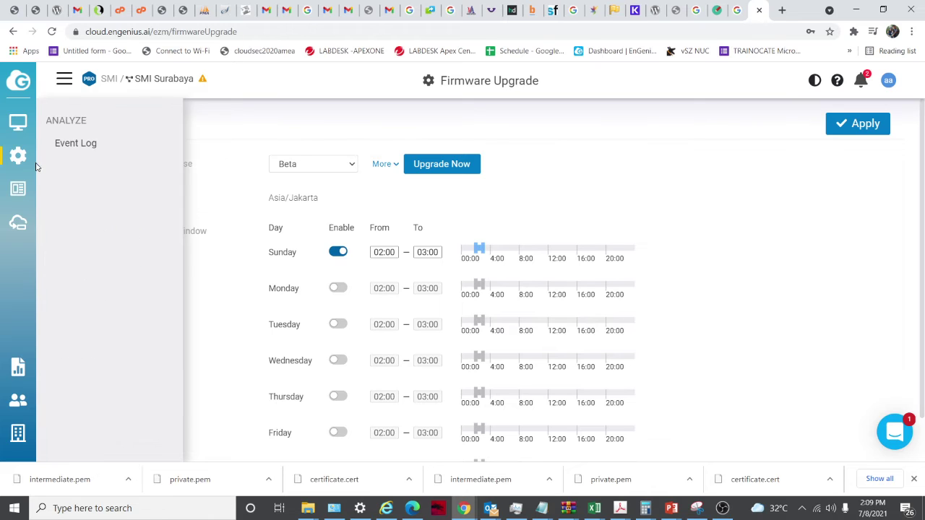
mouse_move(36, 163)
left_click(97, 296)
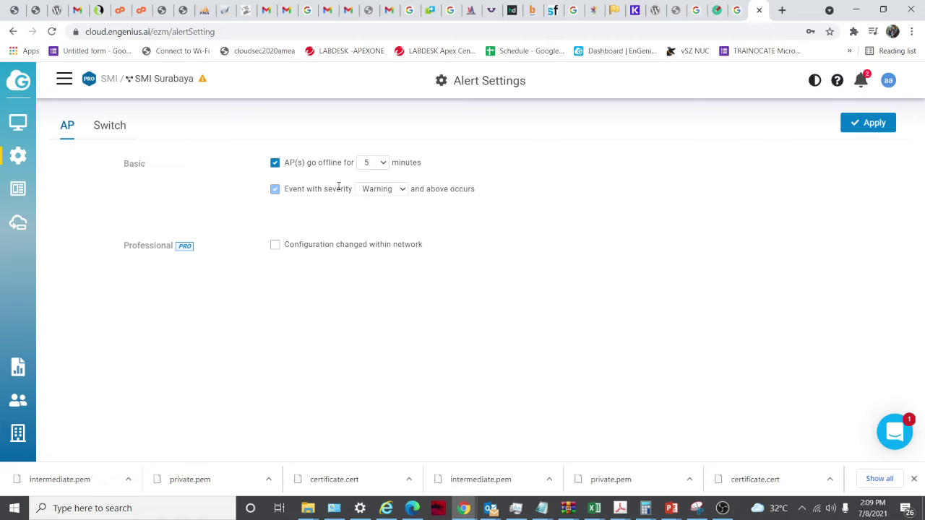
left_click(383, 164)
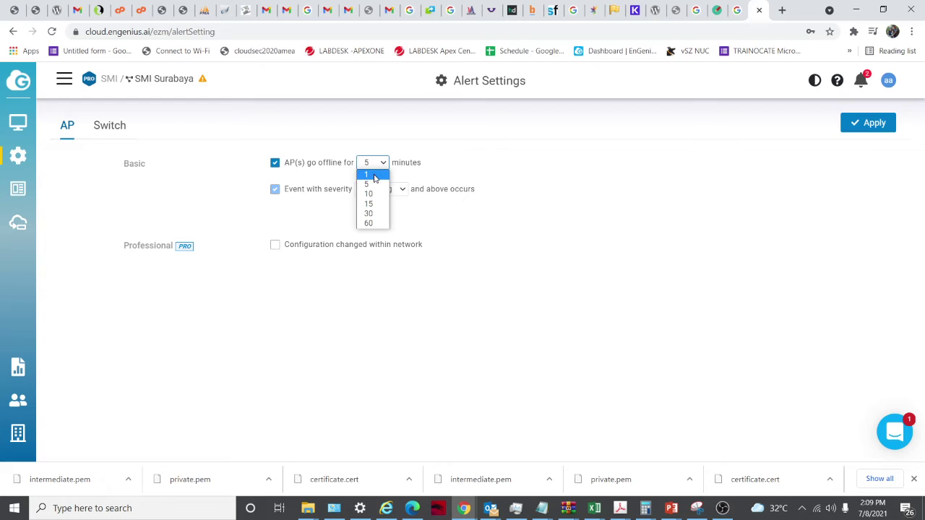
left_click(374, 175)
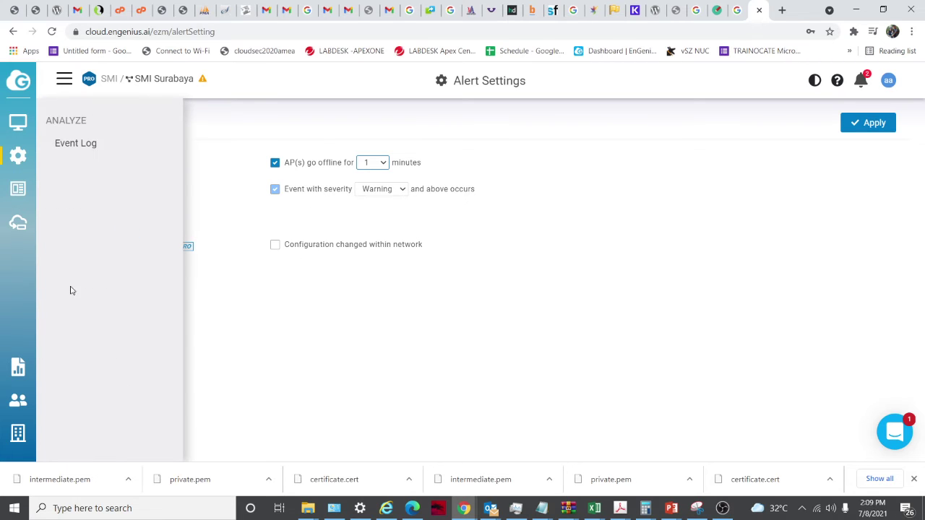
On VLAN Settings, open the Add VLAN form and close it without saving
mouse_move(29, 158)
left_click(86, 325)
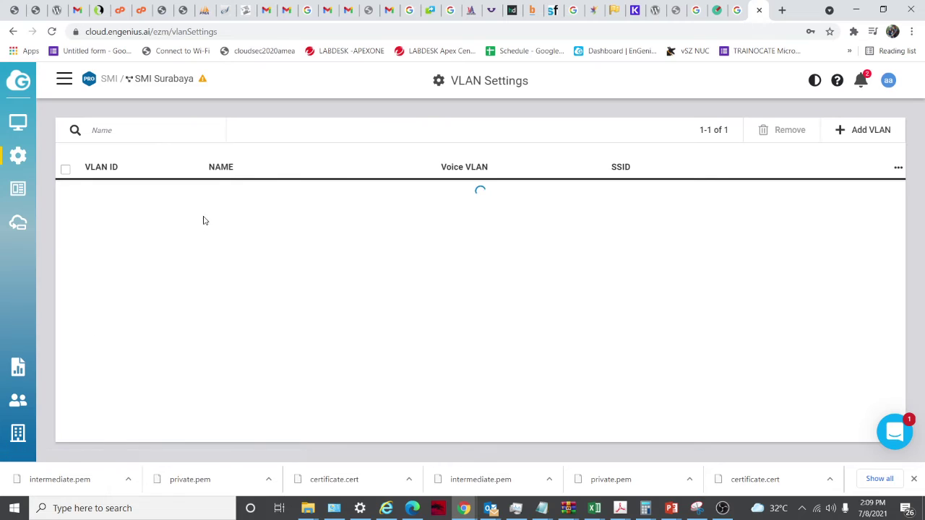
left_click(867, 128)
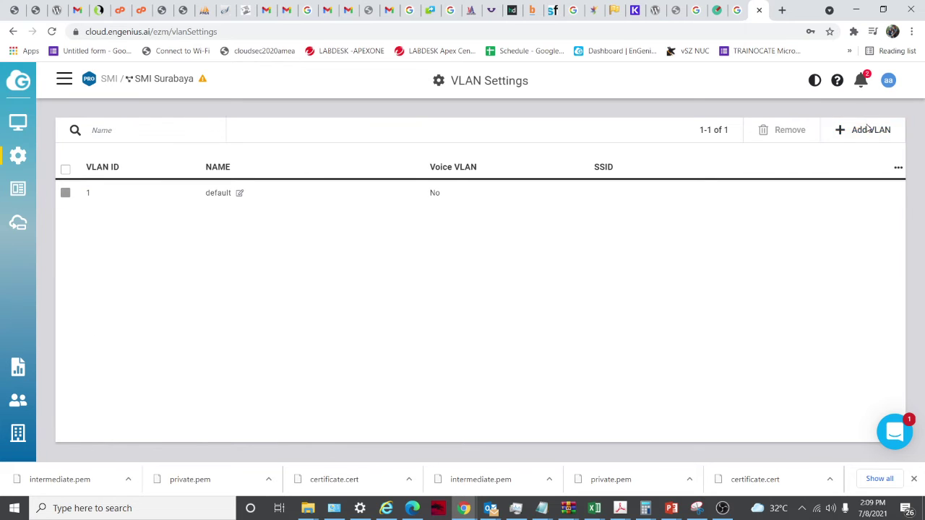
left_click(598, 98)
Review Switch Settings' RSTP spanning tree, LLDP, QoS and Voice VLAN options
mouse_move(18, 156)
left_click(81, 355)
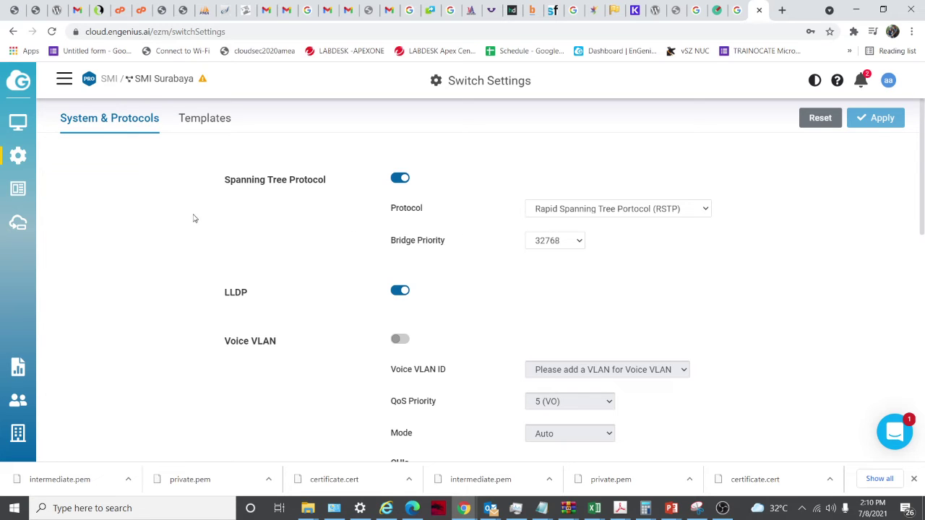
scroll(286, 252, "down", 3)
scroll(508, 308, "up", 3)
scroll(318, 298, "down", 1)
scroll(320, 312, "down", 4)
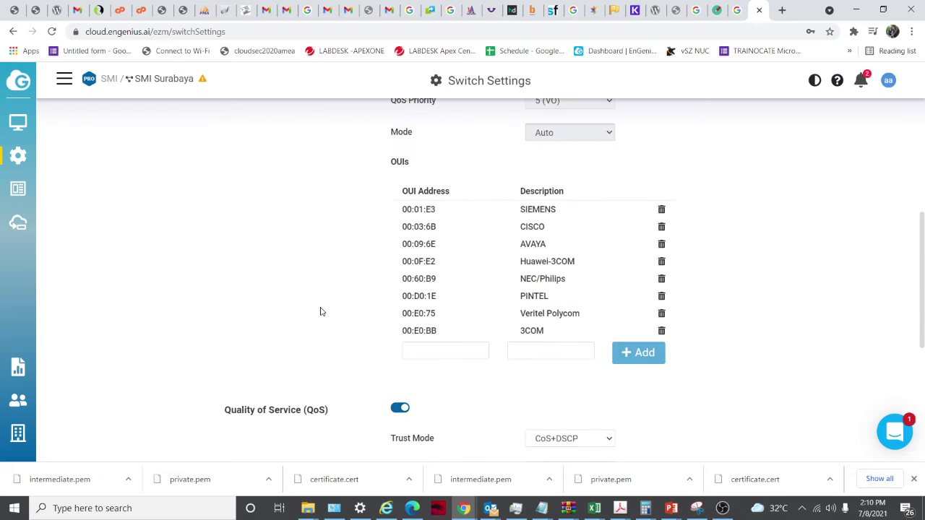
scroll(320, 311, "up", 2)
scroll(386, 281, "down", 4)
scroll(346, 296, "down", 1)
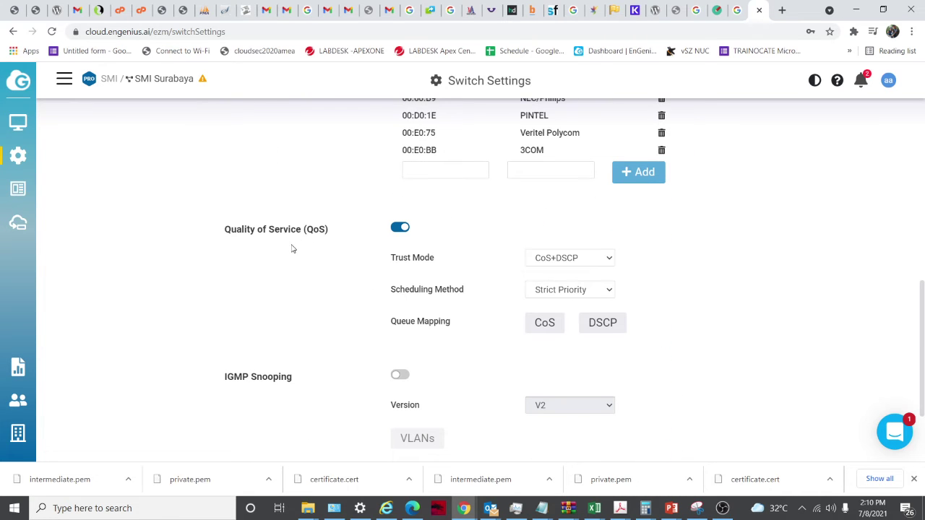
scroll(316, 297, "down", 2)
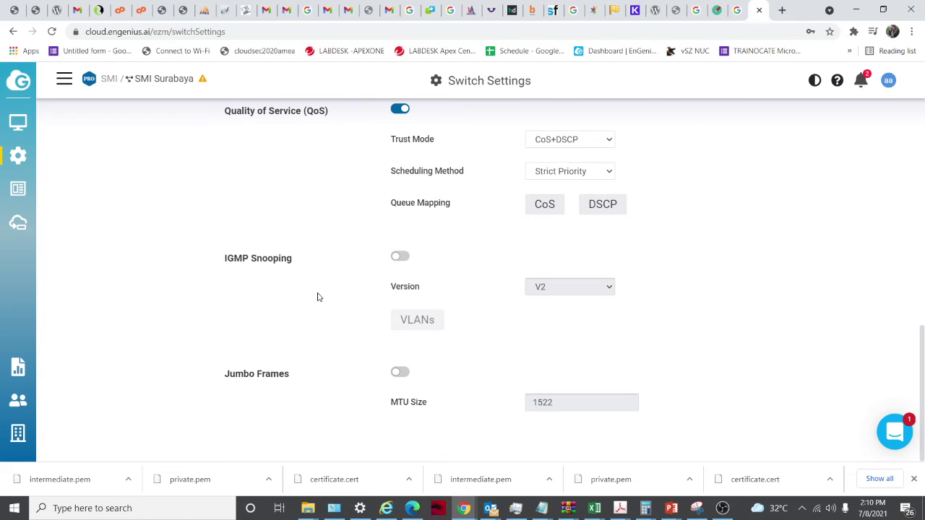
scroll(326, 365, "up", 10)
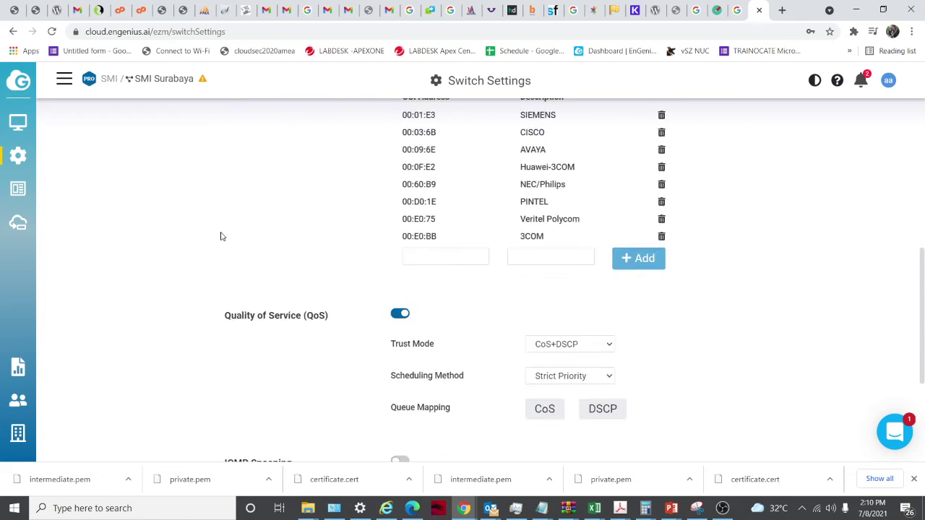
Create a switch template named 'sdadsa' for the ECS1528 model
left_click(210, 119)
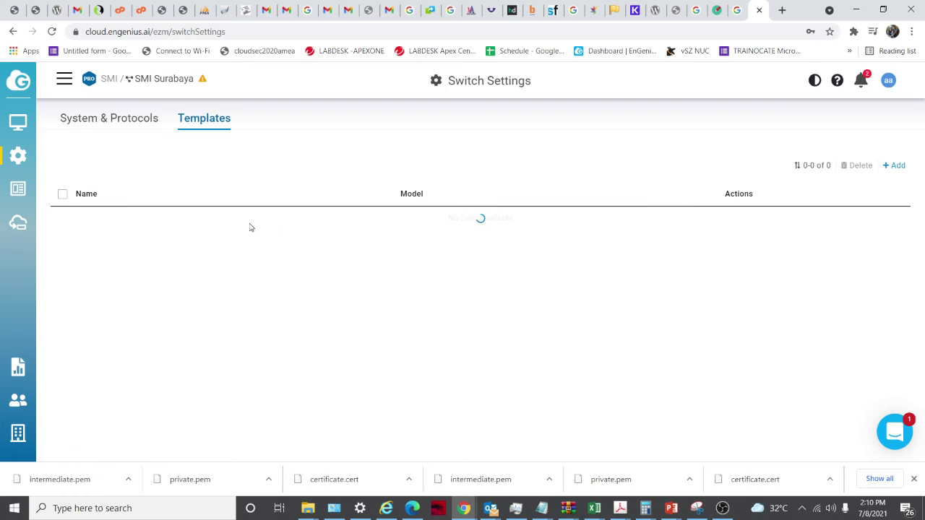
left_click(896, 166)
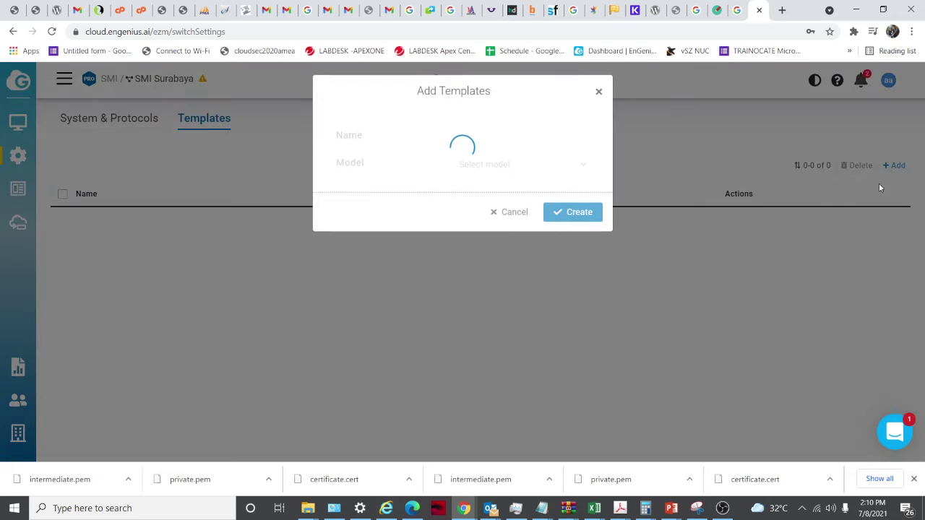
left_click(486, 139)
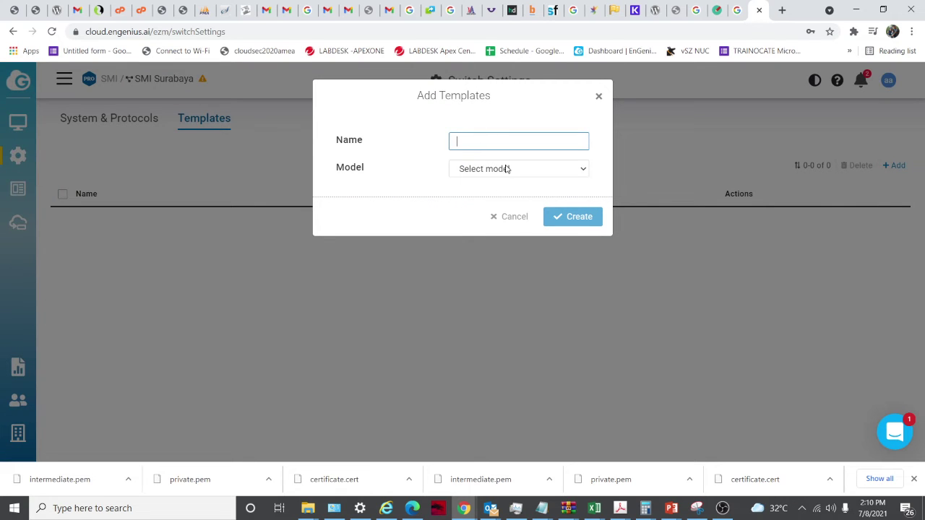
left_click(506, 169)
left_click(501, 200)
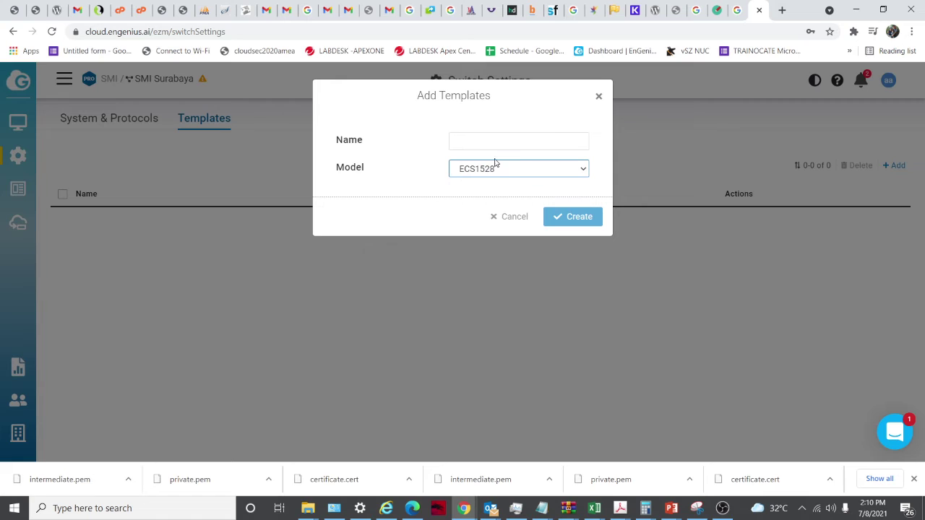
left_click(521, 142)
type("sdadsa")
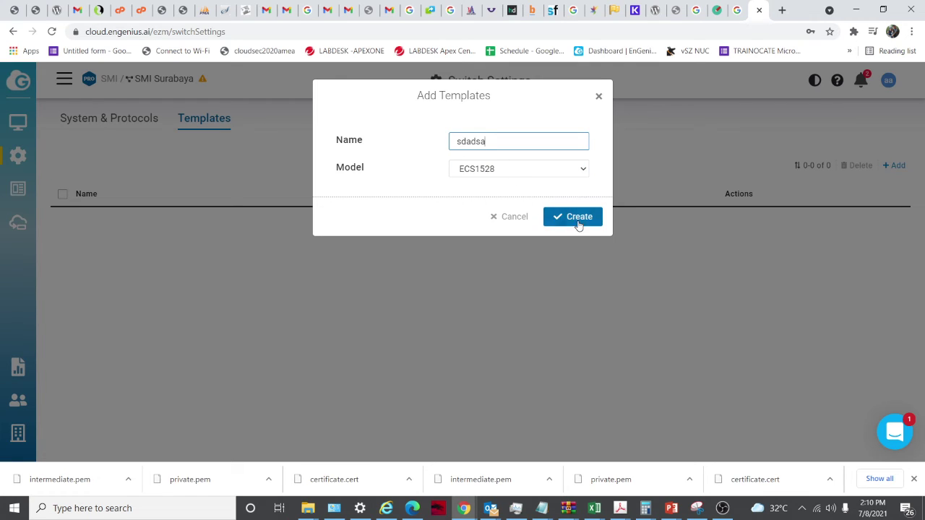
left_click(578, 221)
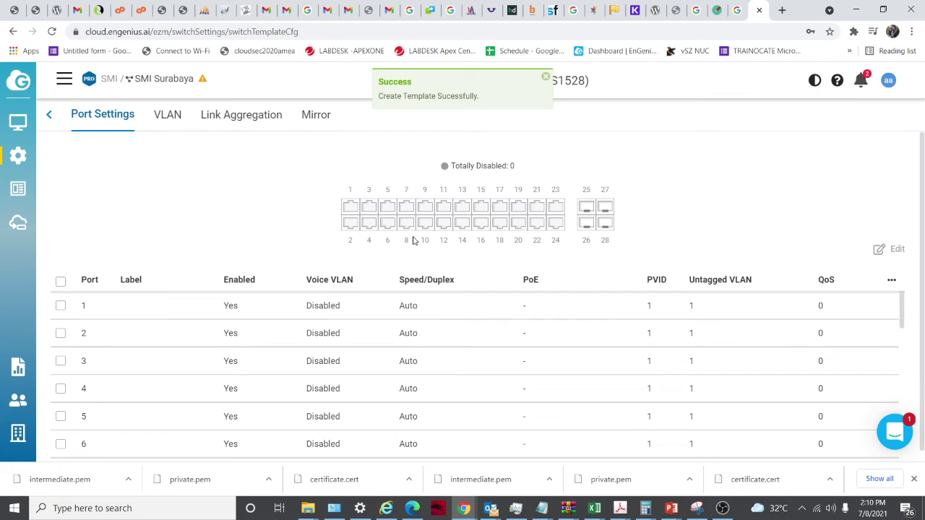
Browse the template's VLAN and Link Aggregation tabs, ending on Port Settings
left_click(178, 127)
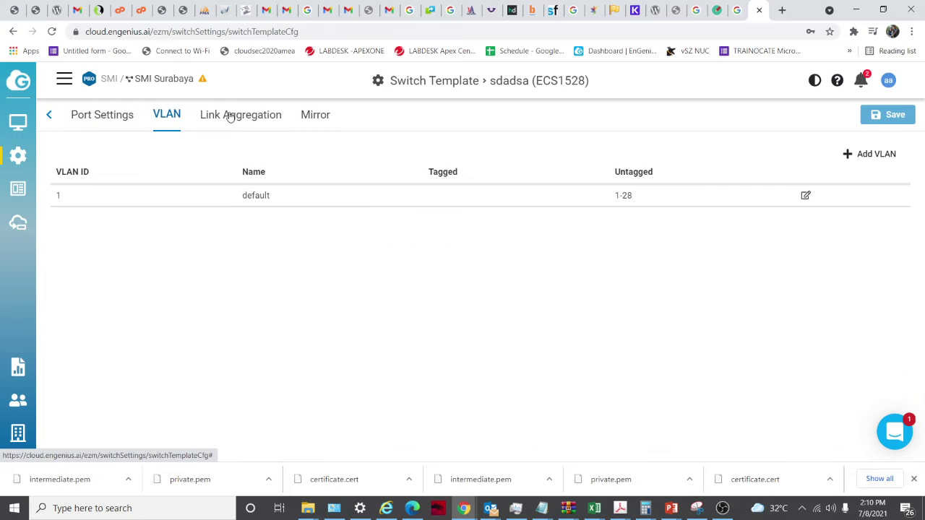
left_click(232, 117)
left_click(127, 110)
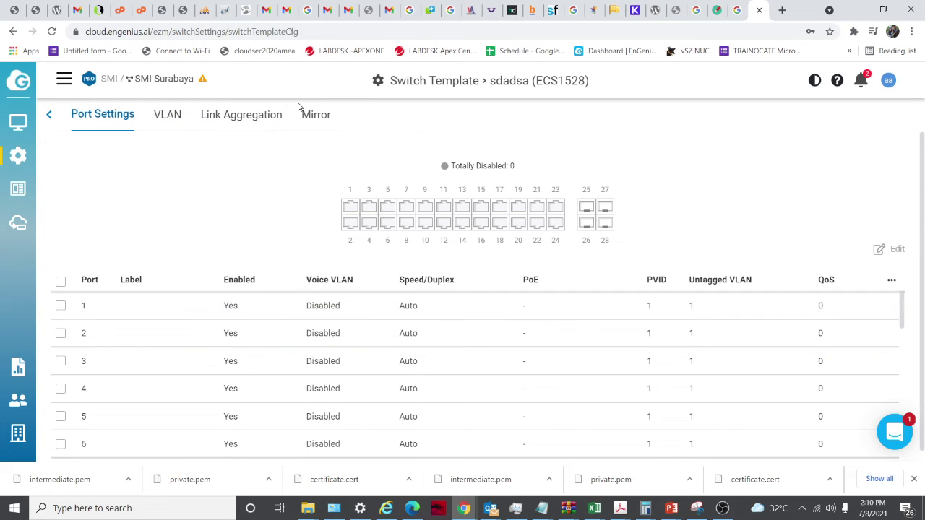
mouse_move(13, 166)
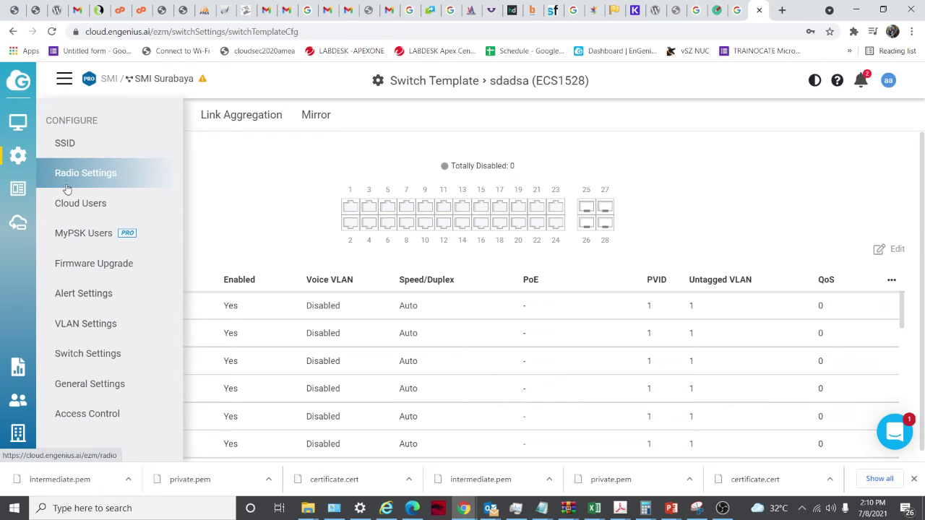
Open General Settings and look at the local credential username and the AP tab
left_click(135, 383)
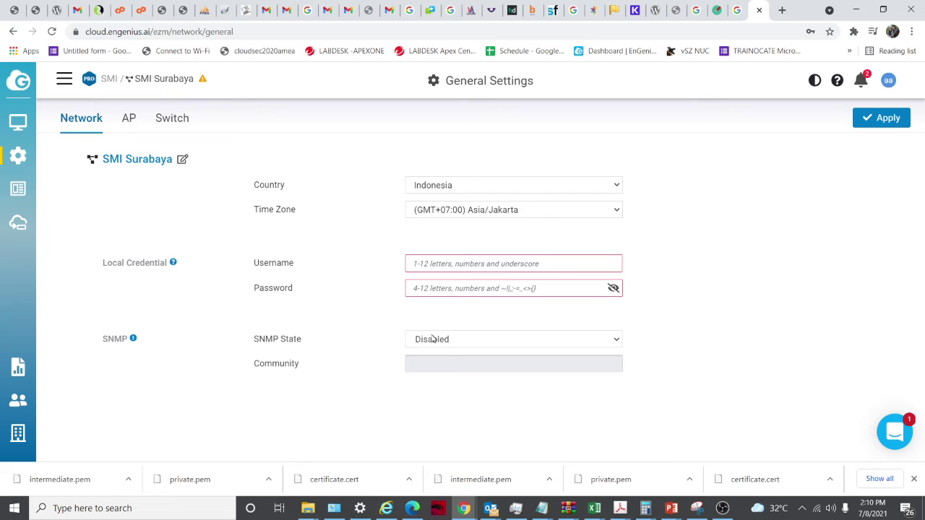
left_click(445, 265)
left_click(133, 125)
left_click(78, 129)
Scroll through the AP general settings, then move to the Switch settings
left_click(135, 122)
scroll(209, 231, "down", 1)
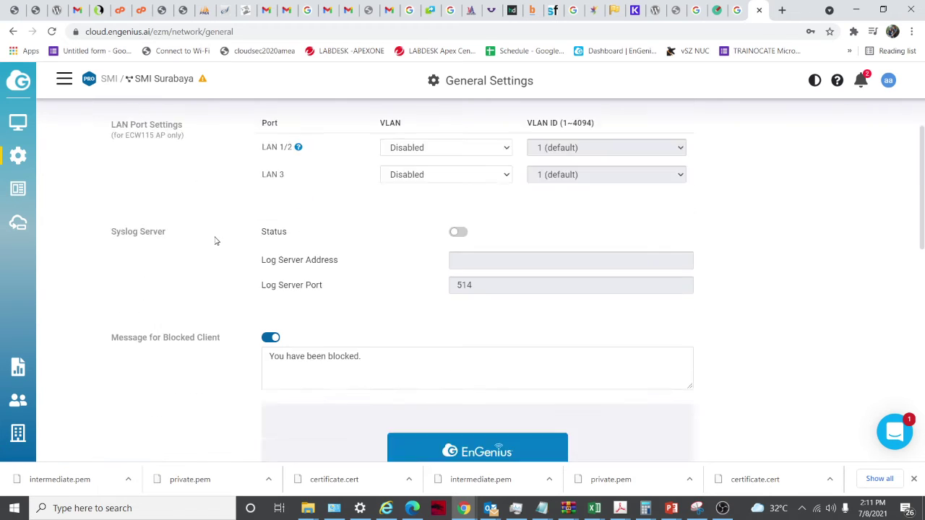
scroll(215, 241, "down", 2)
scroll(210, 185, "up", 3)
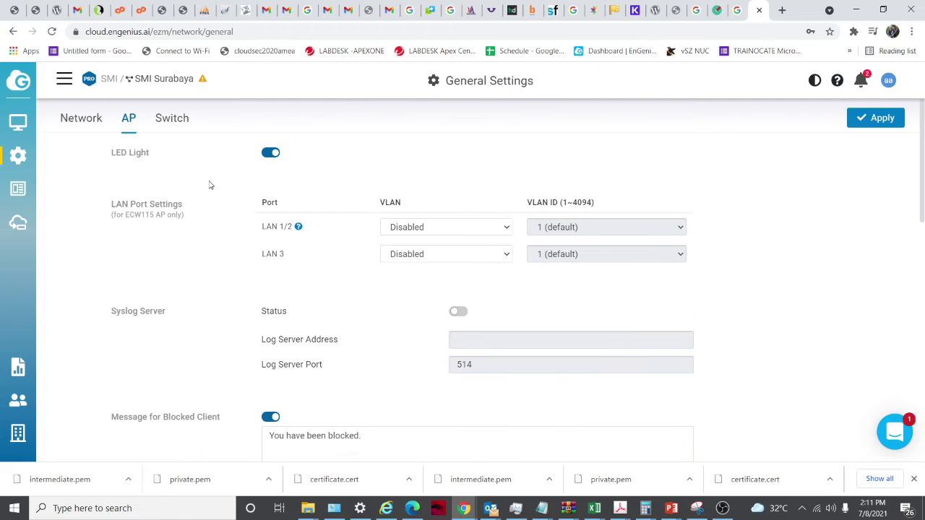
left_click(173, 121)
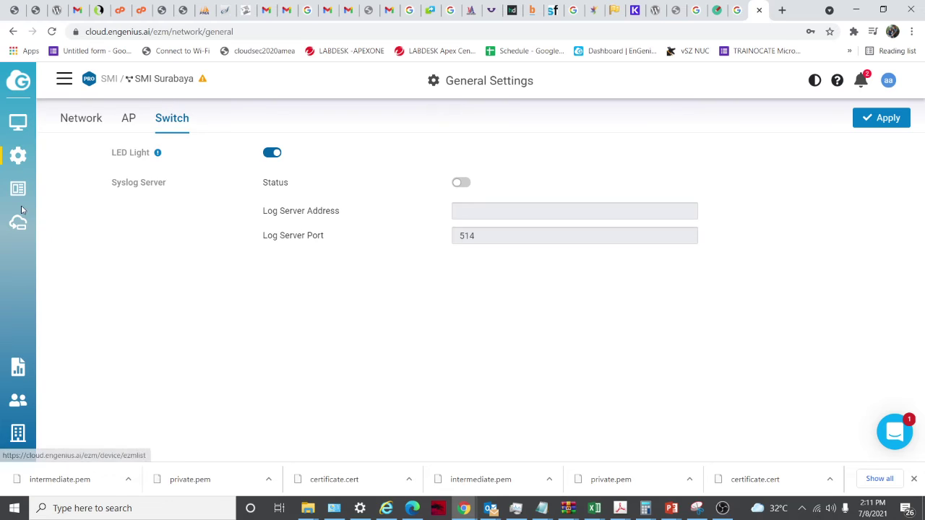
Visit Access Control and cancel an empty block-list entry, then bring up the Analyze page list
mouse_move(26, 160)
left_click(130, 414)
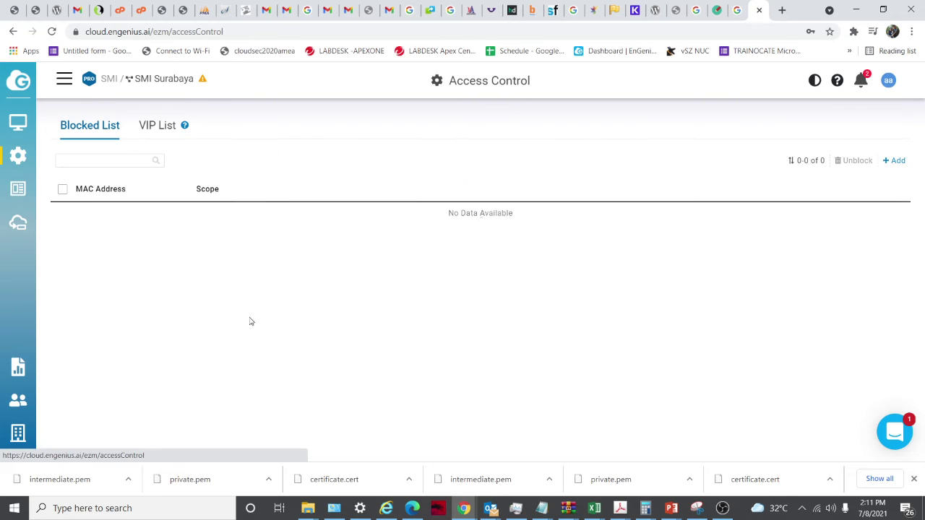
left_click(893, 160)
left_click(389, 157)
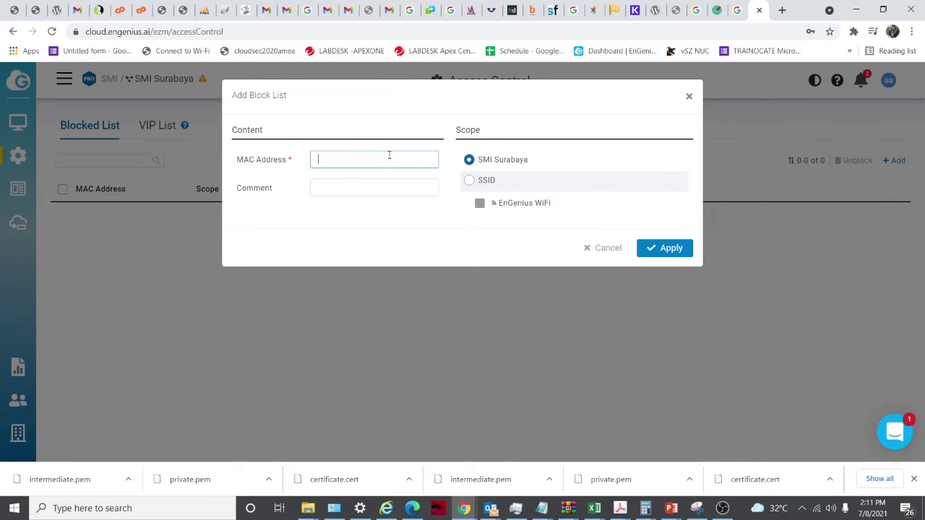
left_click(690, 98)
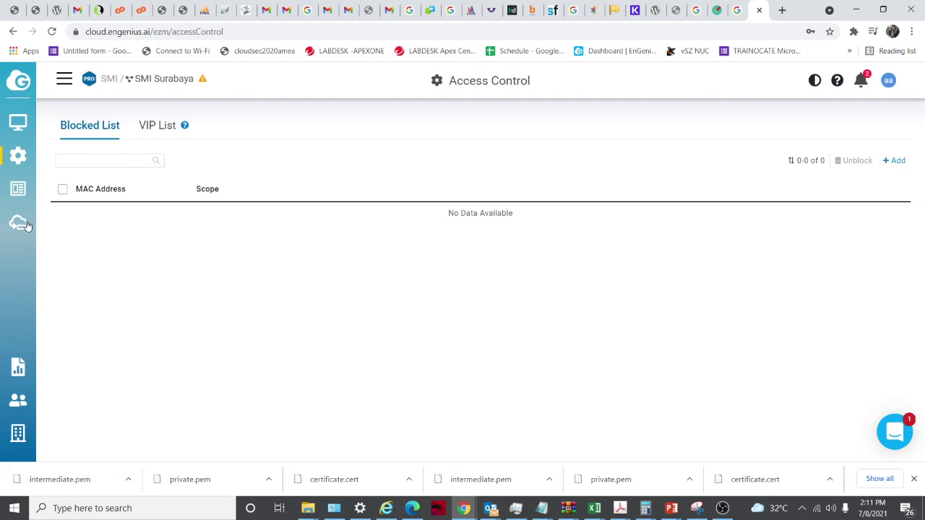
left_click(14, 157)
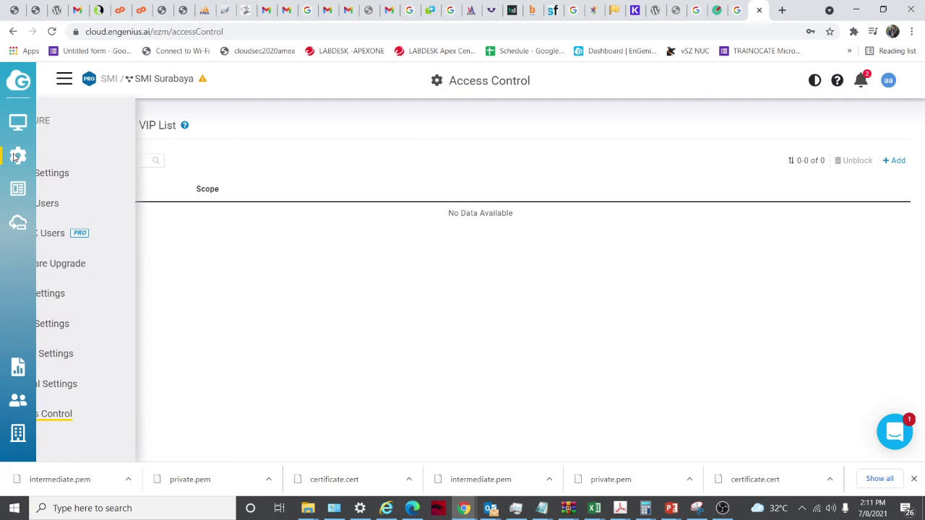
mouse_move(20, 183)
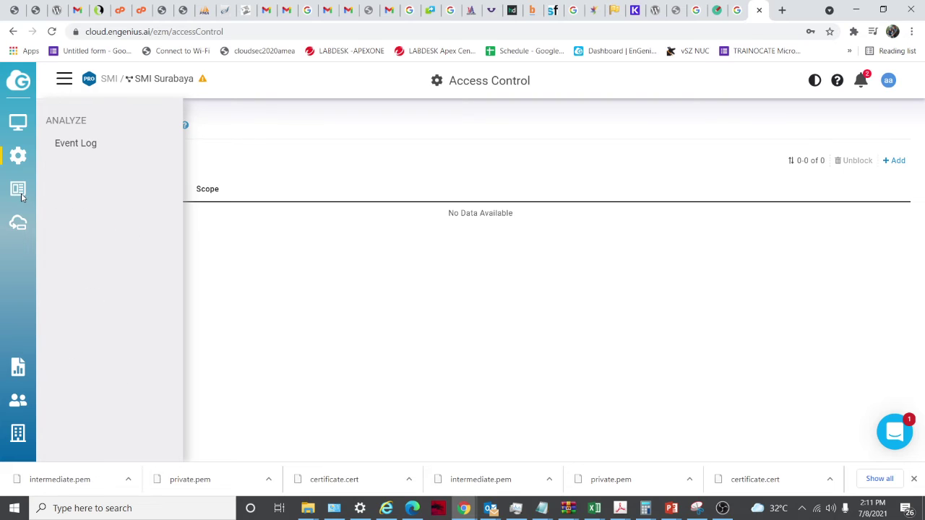
Open the Event Log and compare System Event and Config Log tabs, returning to System Event
left_click(70, 154)
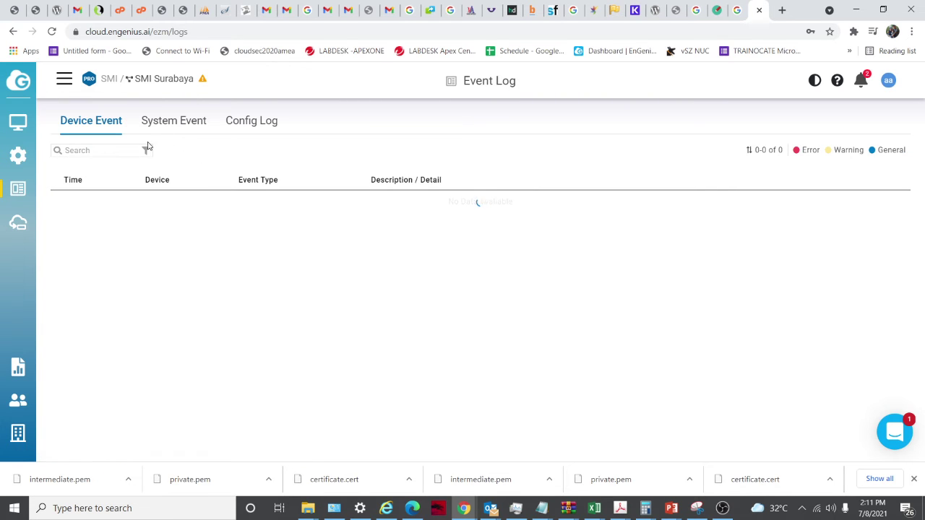
left_click(168, 123)
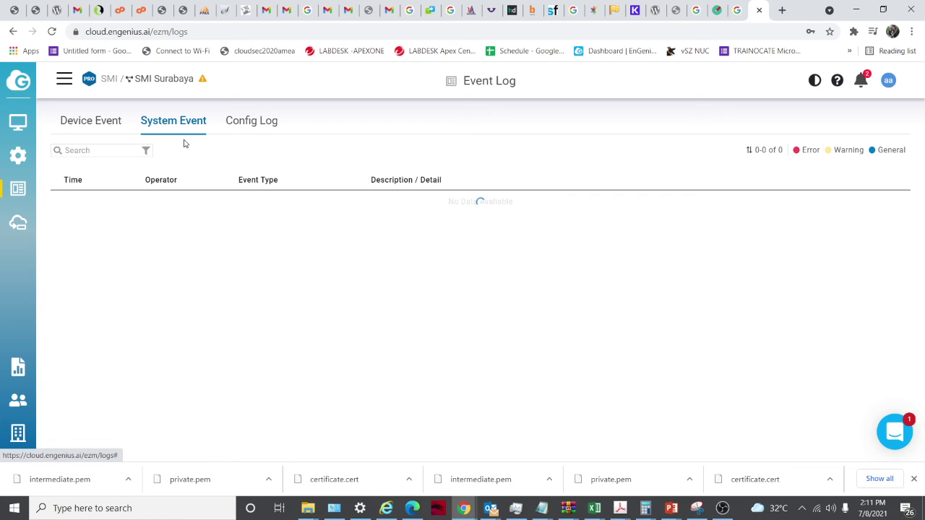
left_click(250, 127)
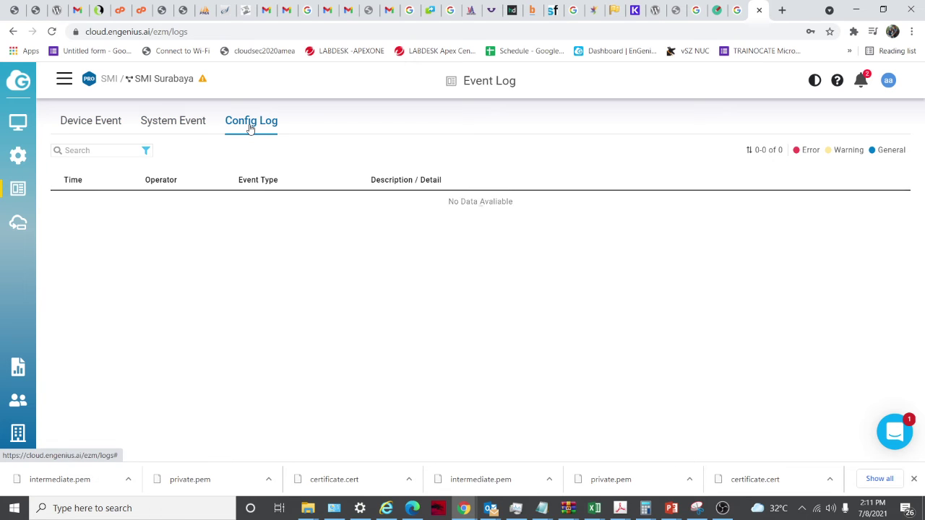
left_click(183, 128)
left_click(182, 128)
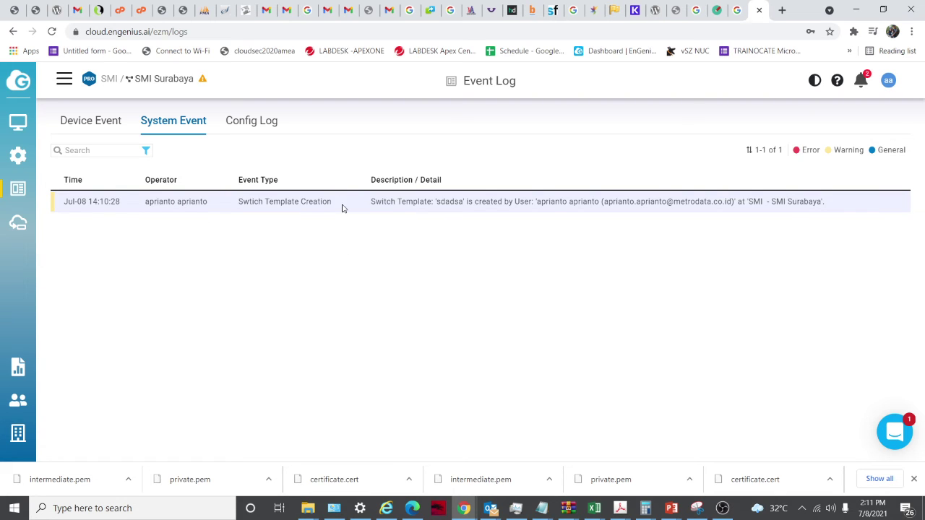
Open the EnSky device list, find no devices under Add from Inventory, and go to Reports
left_click(18, 223)
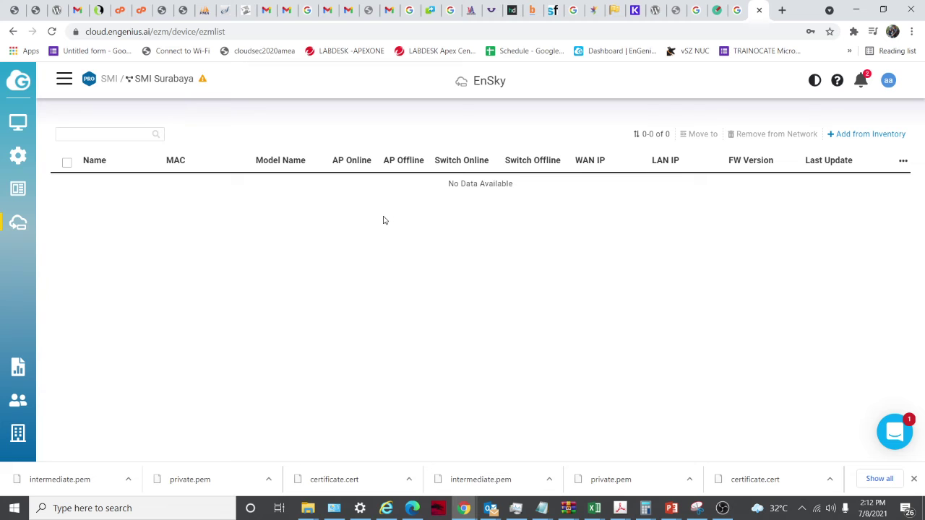
left_click(867, 134)
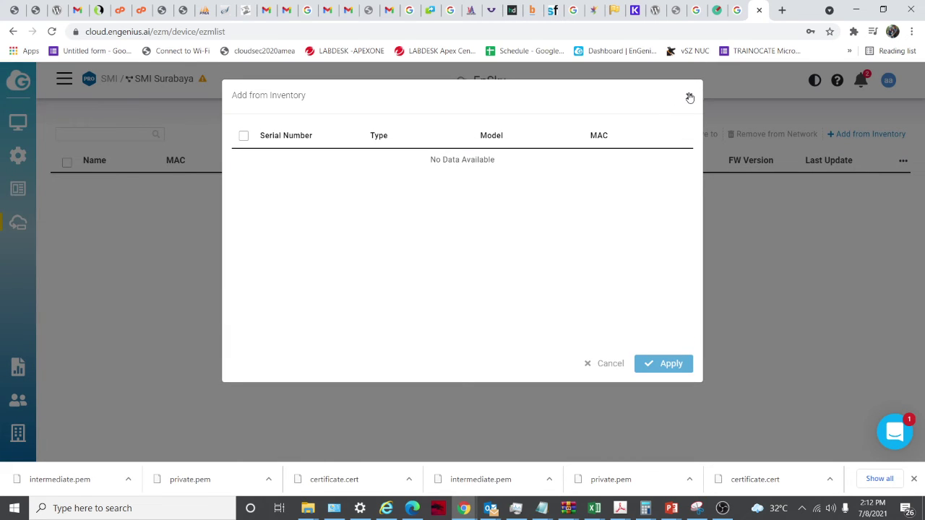
left_click(690, 97)
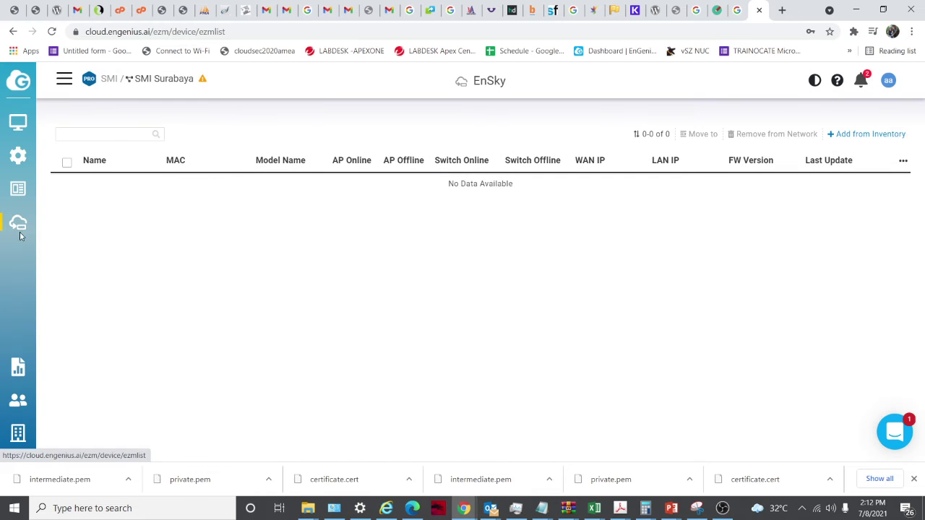
left_click(18, 368)
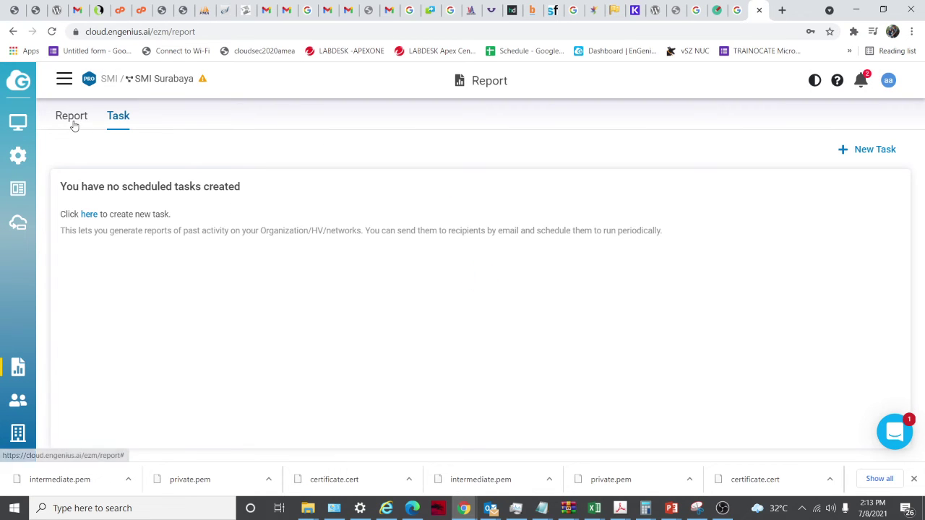
Start a new report and pick the globalization cover after trying digital, fluent and geometric
left_click(71, 117)
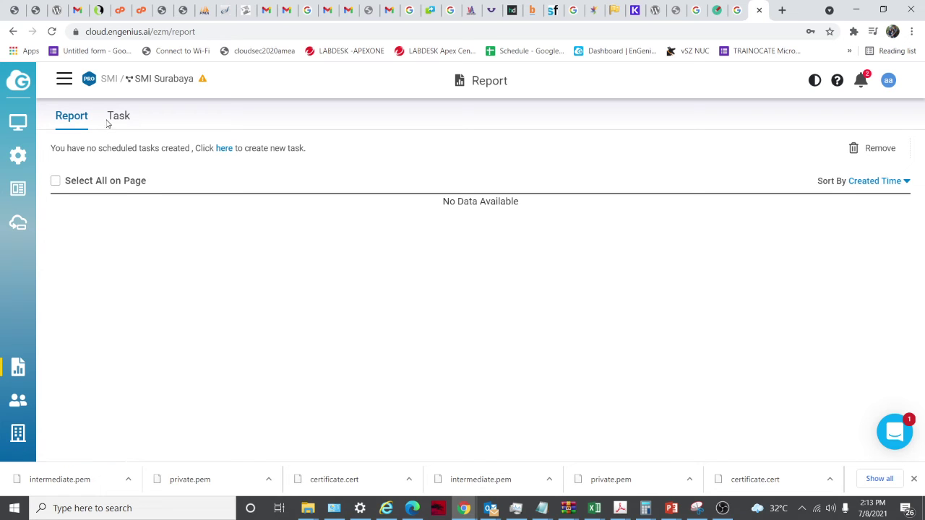
left_click(225, 148)
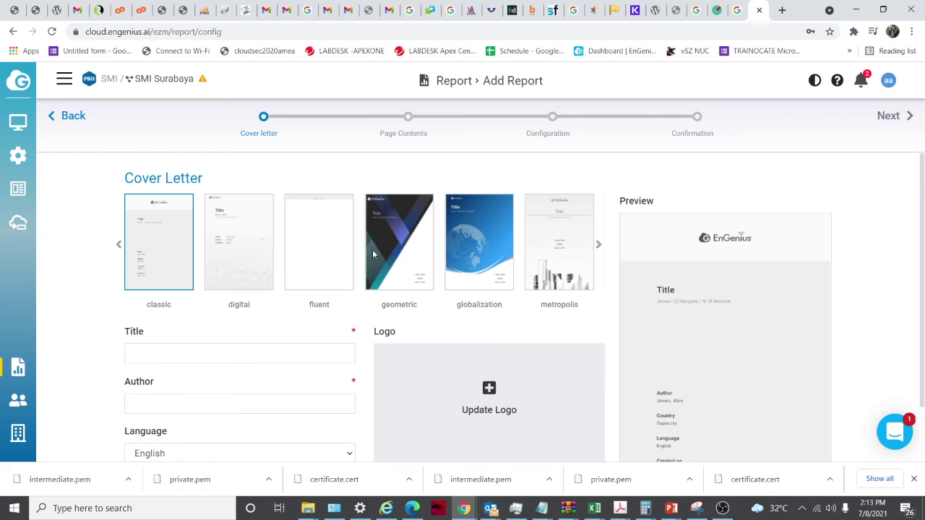
left_click(247, 265)
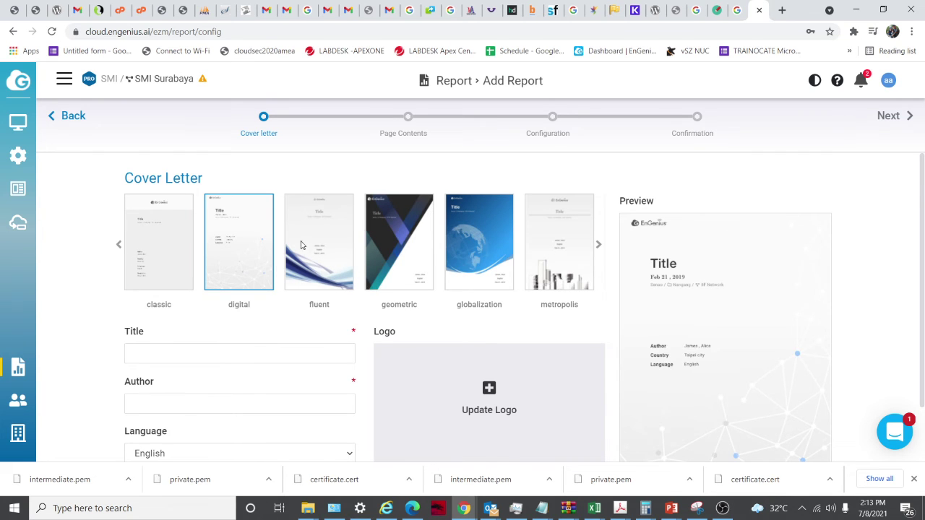
left_click(320, 254)
left_click(425, 243)
left_click(479, 239)
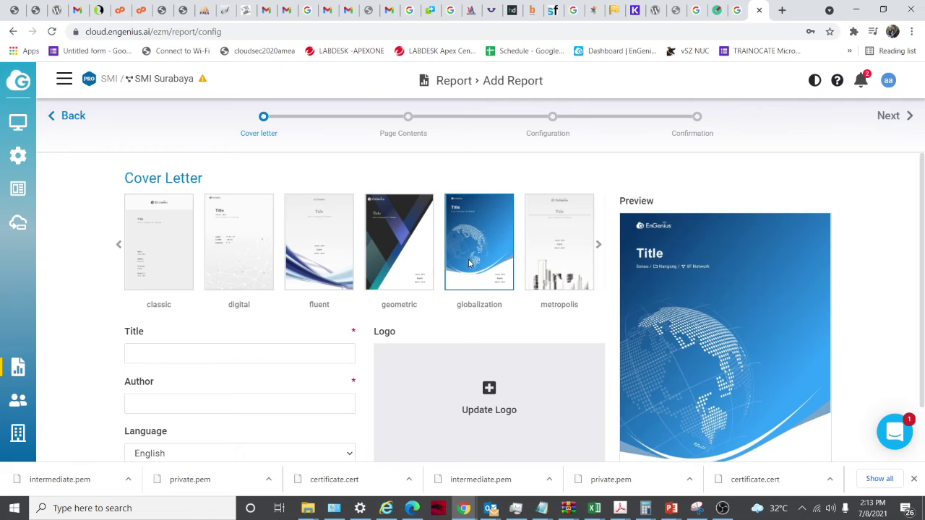
scroll(470, 299, "down", 1)
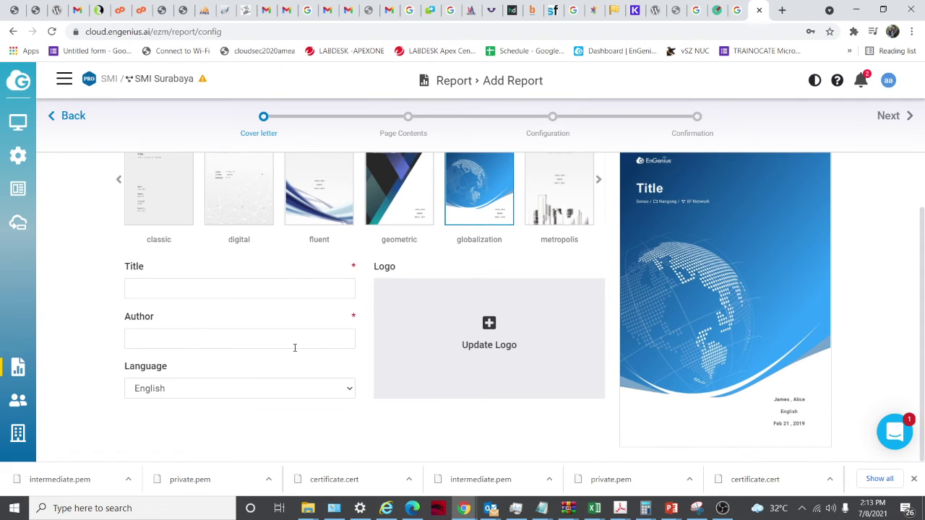
Title the report 'report x' and enter the author name
left_click(167, 288)
type("r")
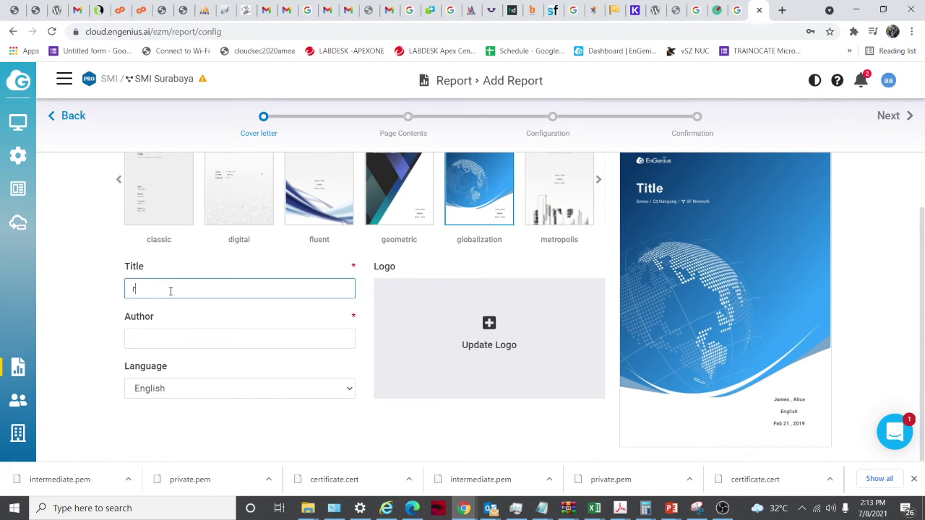
type("eport x")
key("Tab")
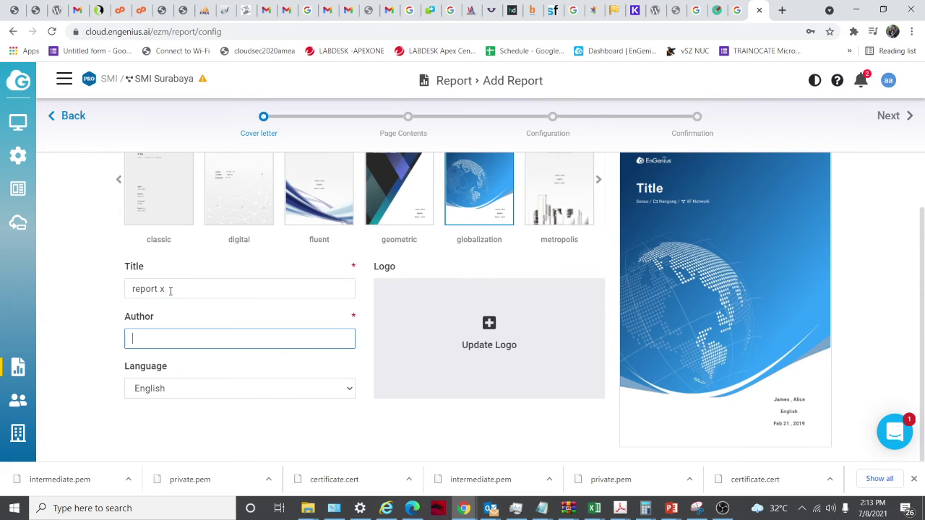
type("apir")
Add the Topology, Google Map and Floor Plan sections to the report contents
left_click(896, 117)
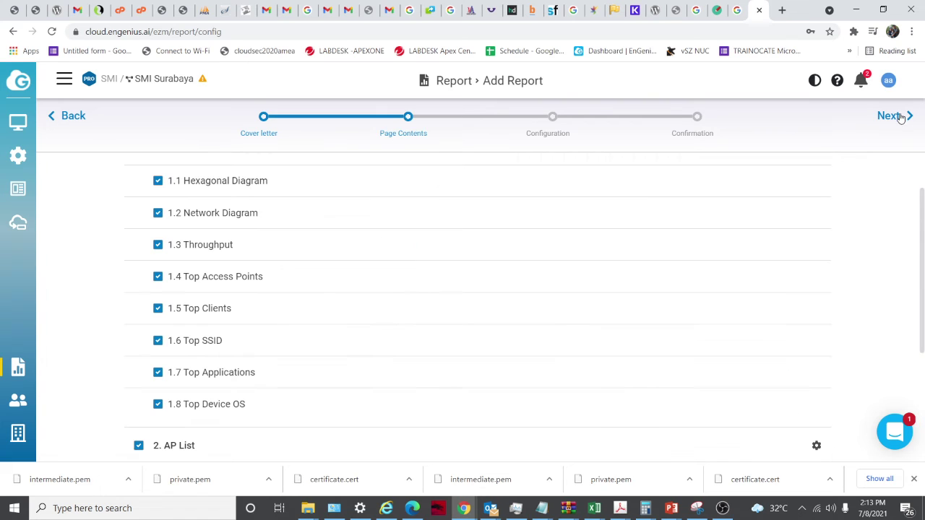
scroll(281, 252, "down", 3)
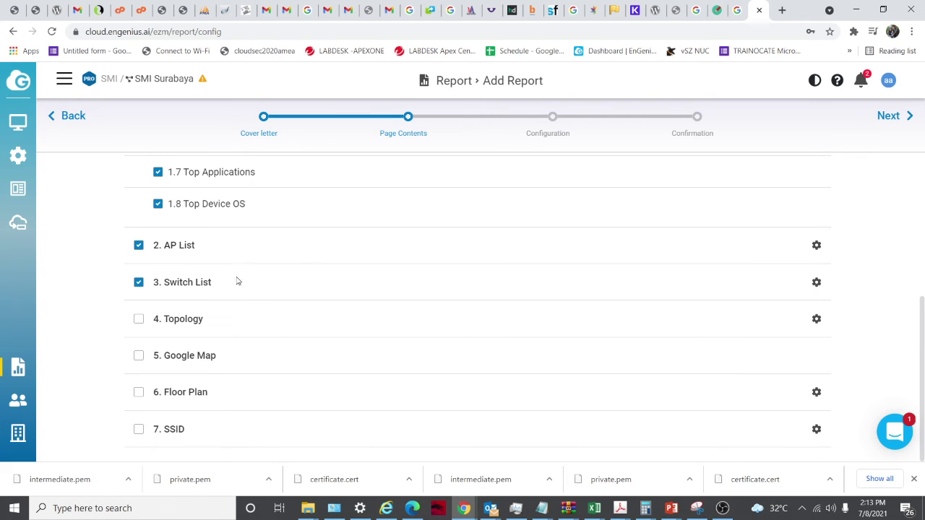
left_click(138, 319)
left_click(139, 355)
left_click(139, 391)
scroll(212, 332, "up", 4)
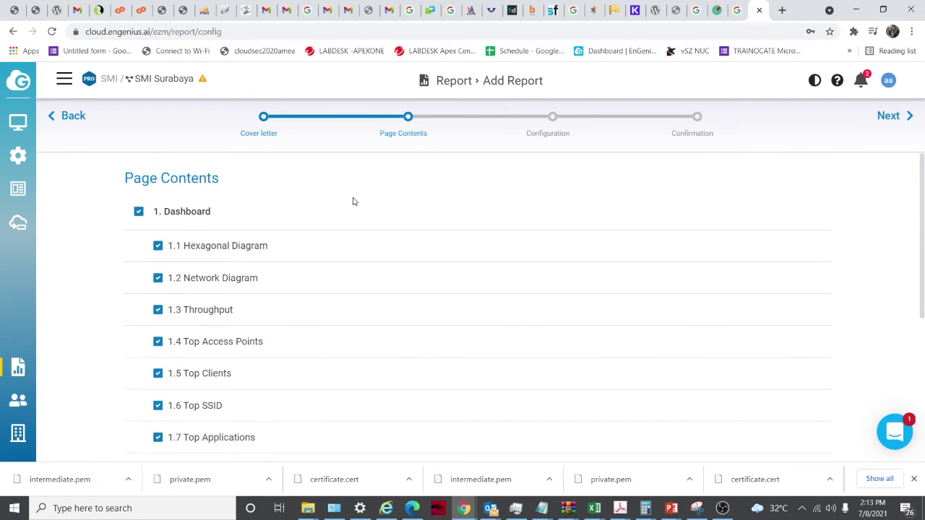
left_click(547, 133)
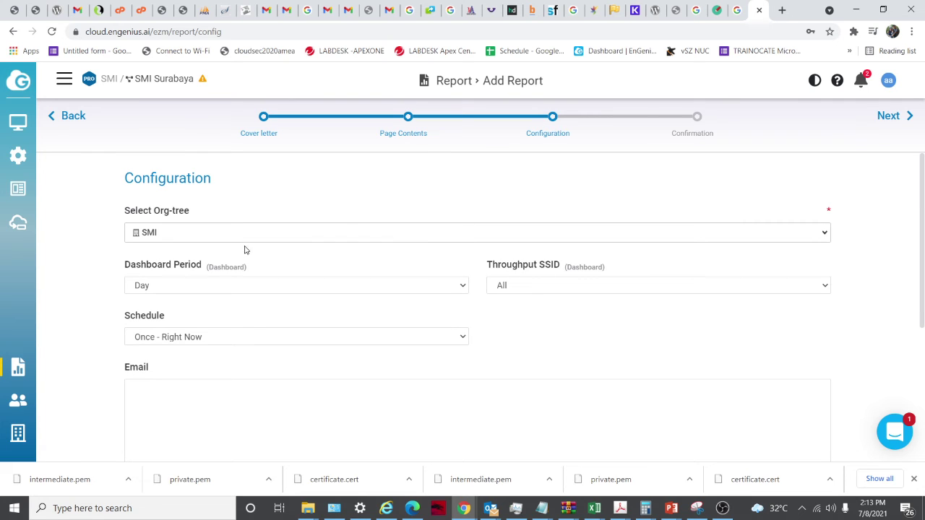
Keep SMI as the report's org-tree in the configuration step
left_click(310, 232)
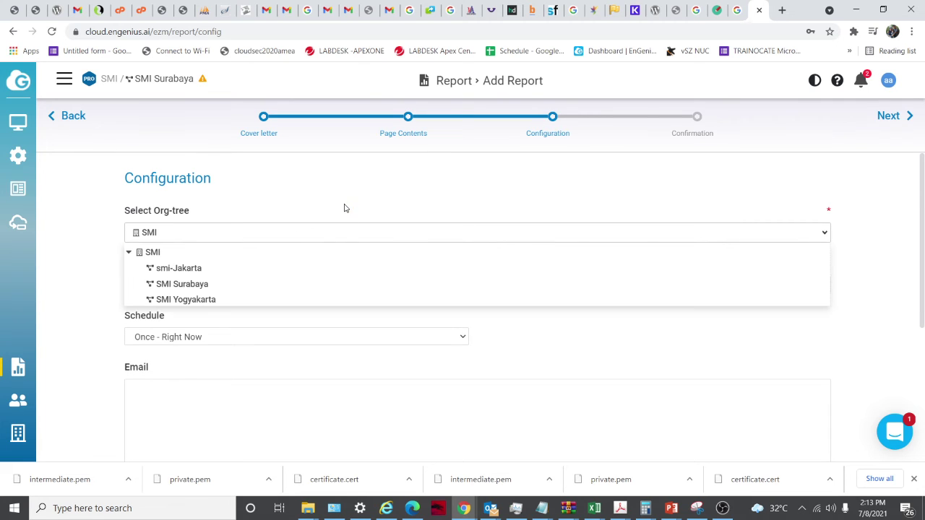
left_click(344, 208)
left_click(322, 240)
left_click(360, 192)
scroll(336, 265, "down", 2)
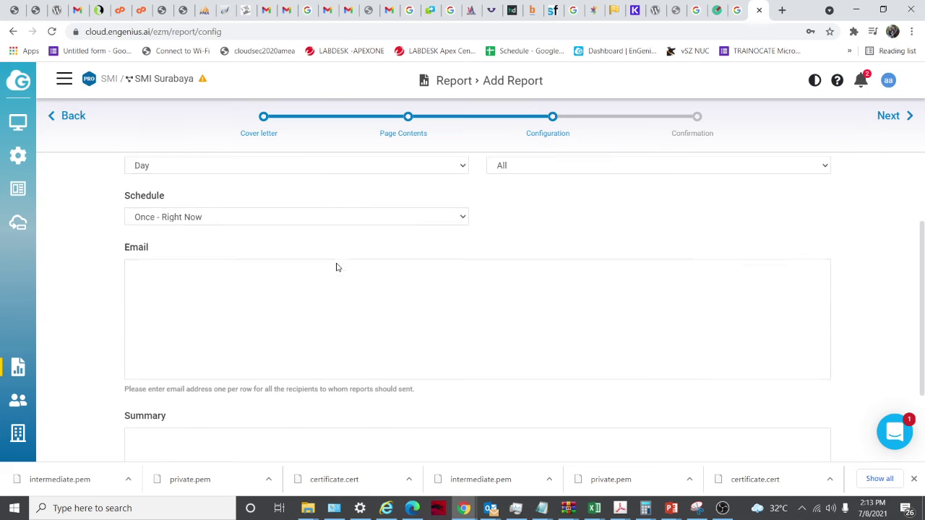
scroll(322, 267, "up", 2)
scroll(325, 337, "down", 4)
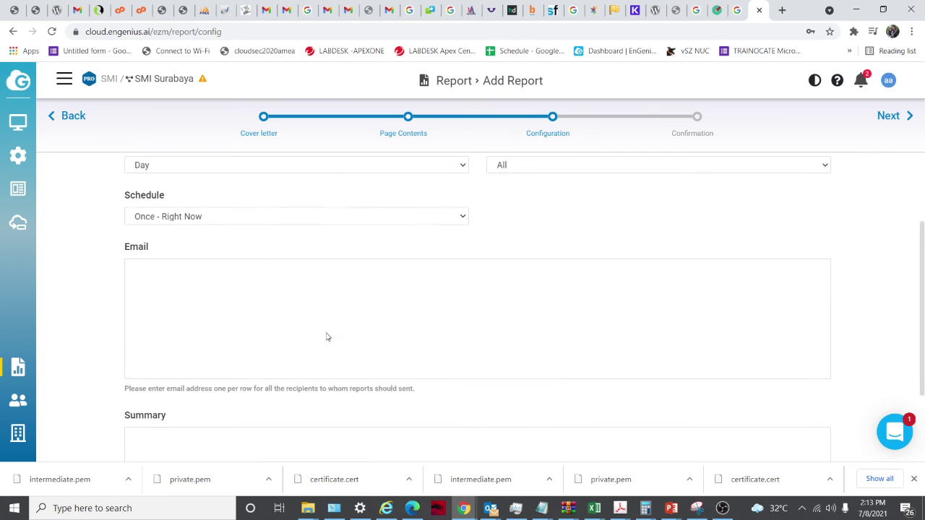
left_click(694, 120)
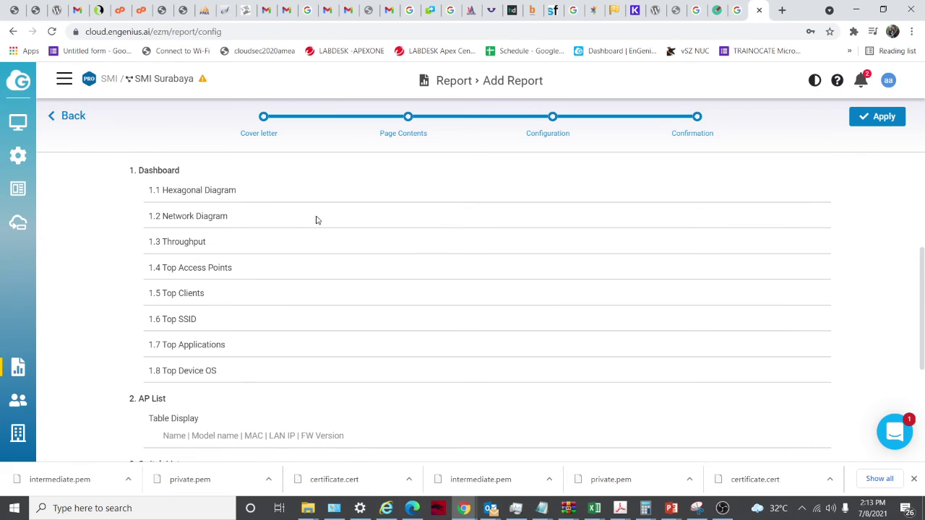
Review the report confirmation, then open the Team Members list
scroll(687, 191, "down", 3)
scroll(485, 246, "up", 1)
scroll(473, 248, "down", 1)
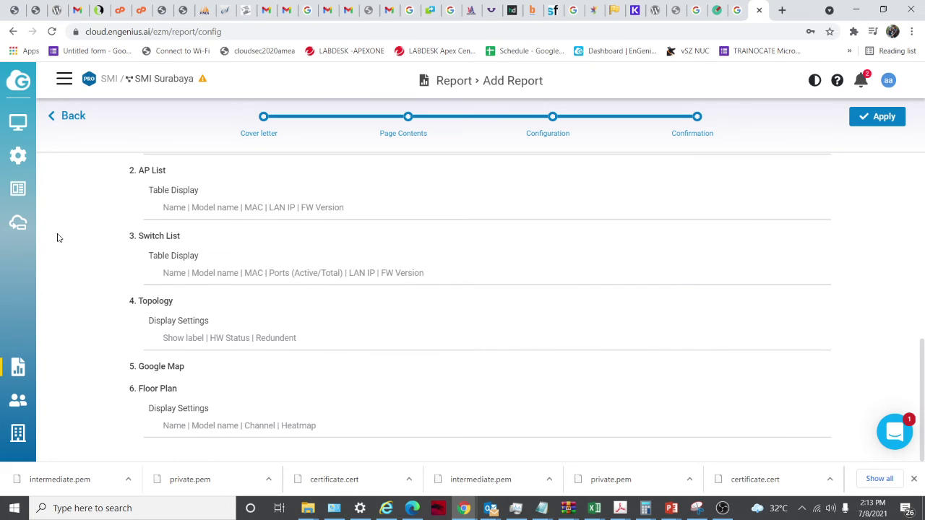
left_click(18, 402)
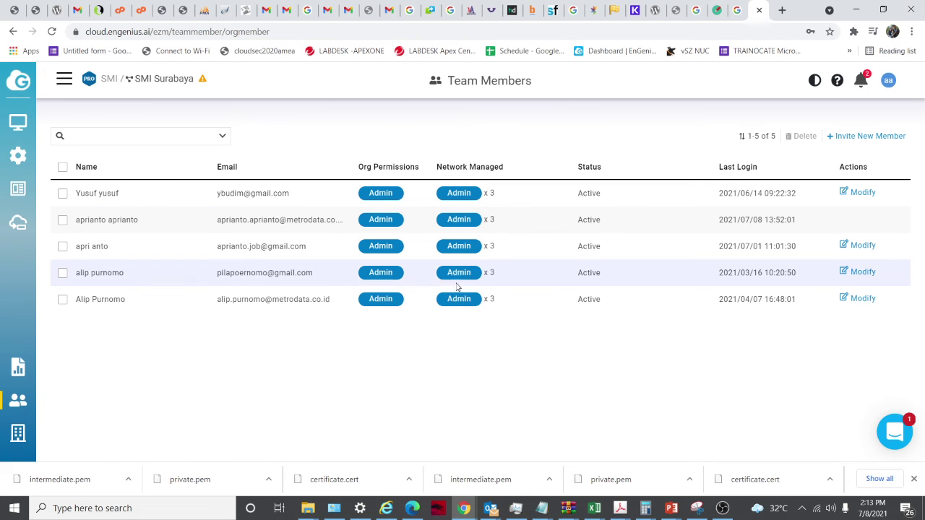
Open the Invite New Member form and enter the invitee's e-mail address
left_click(864, 138)
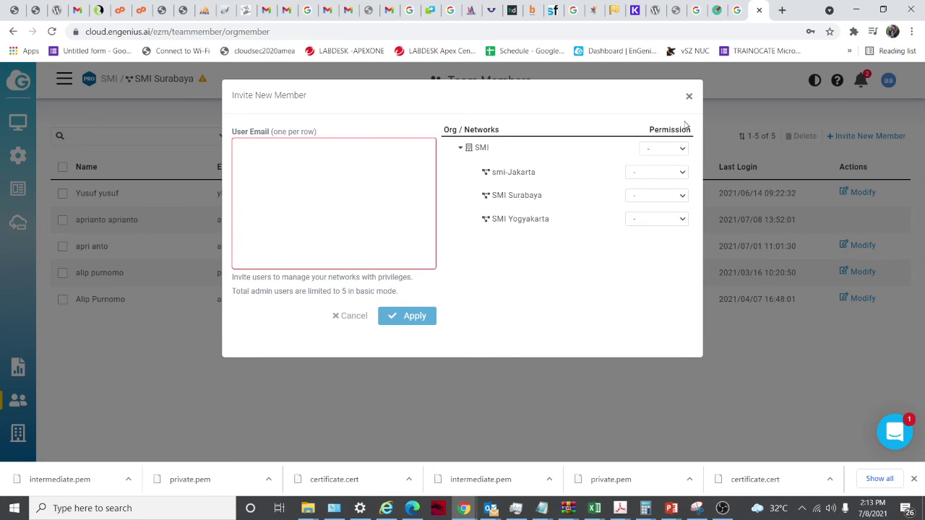
left_click(689, 97)
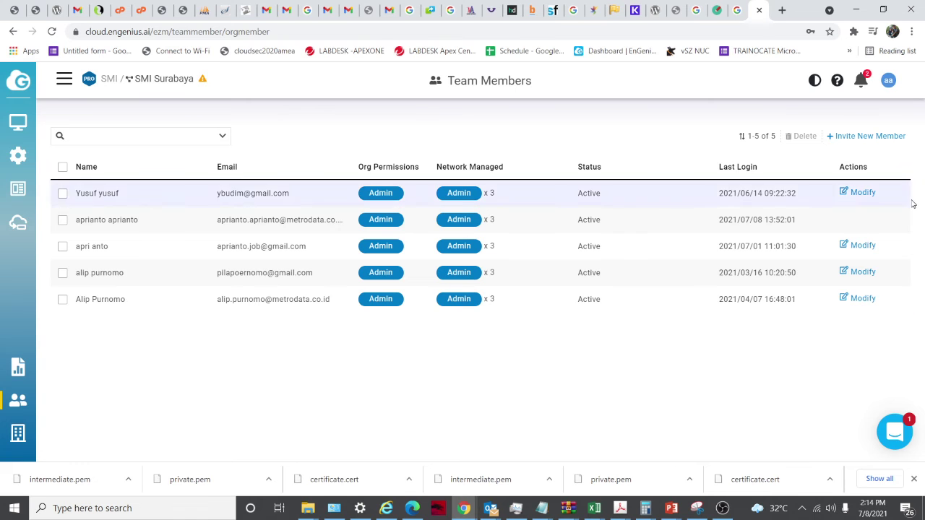
left_click(866, 136)
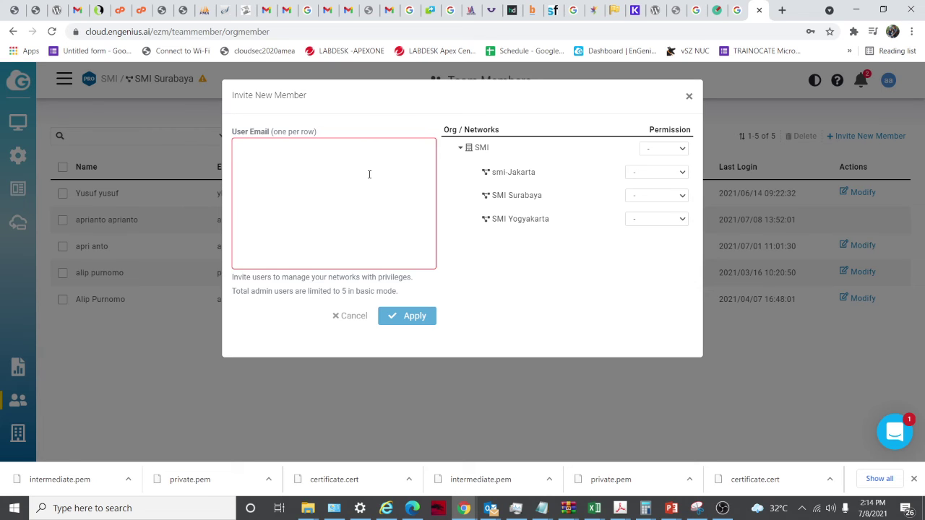
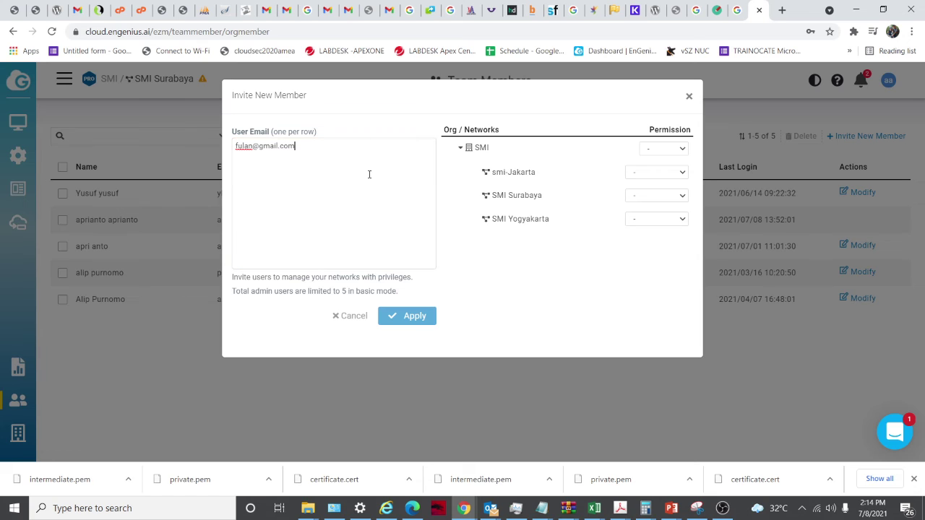
Give SMI Viewer and smi-Jakarta Admin permission, then cancel the invitation
left_click(673, 150)
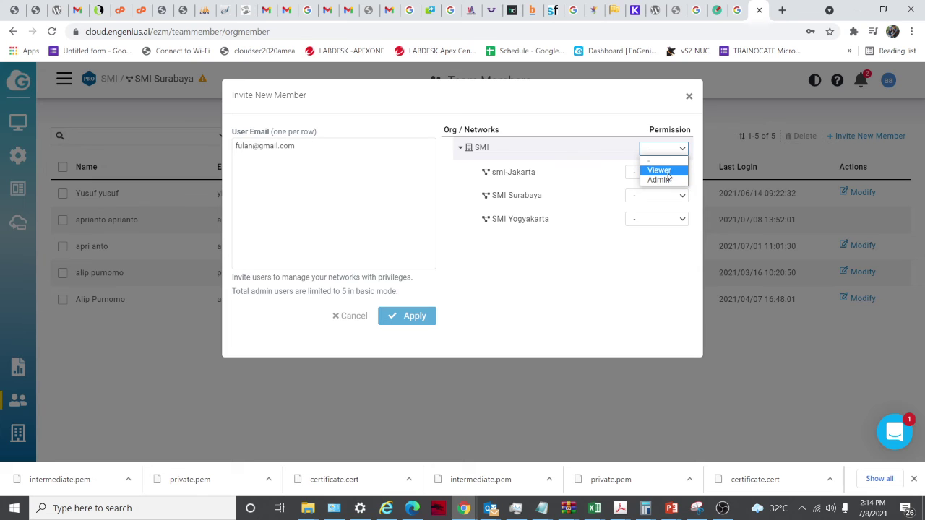
left_click(659, 170)
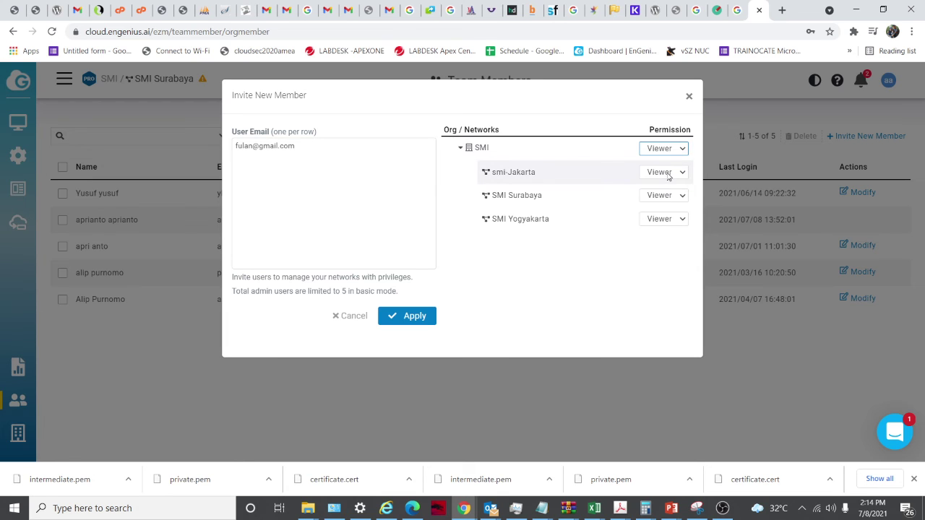
left_click(664, 172)
left_click(658, 193)
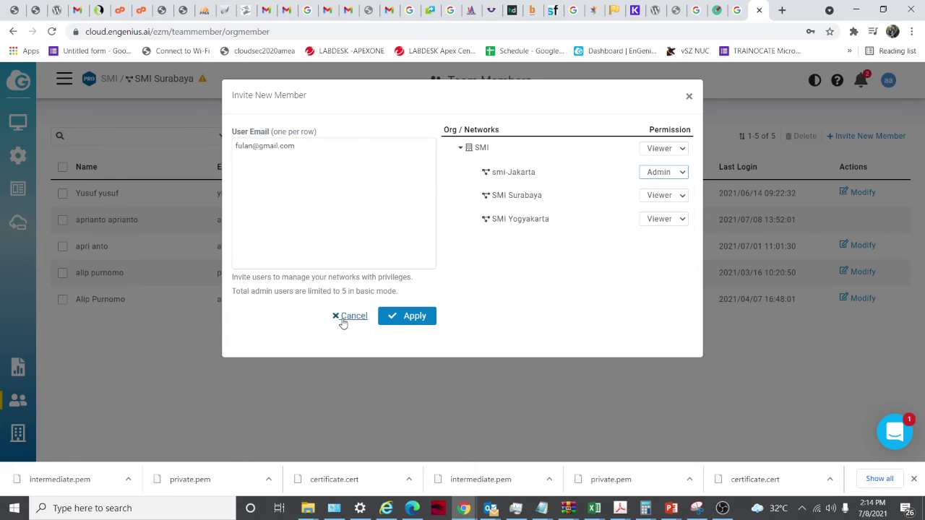
left_click(348, 318)
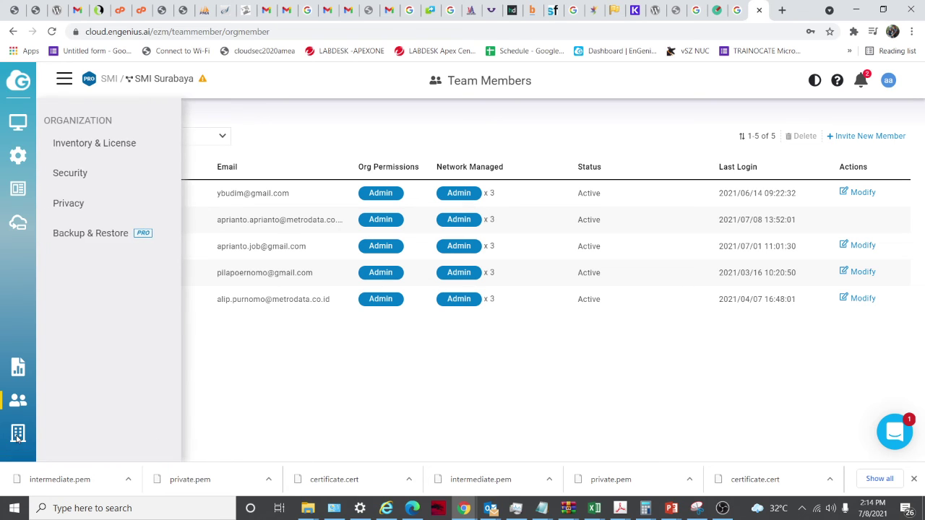
Open Inventory & License, check and close Register Device, then view the Licenses tab
mouse_move(20, 438)
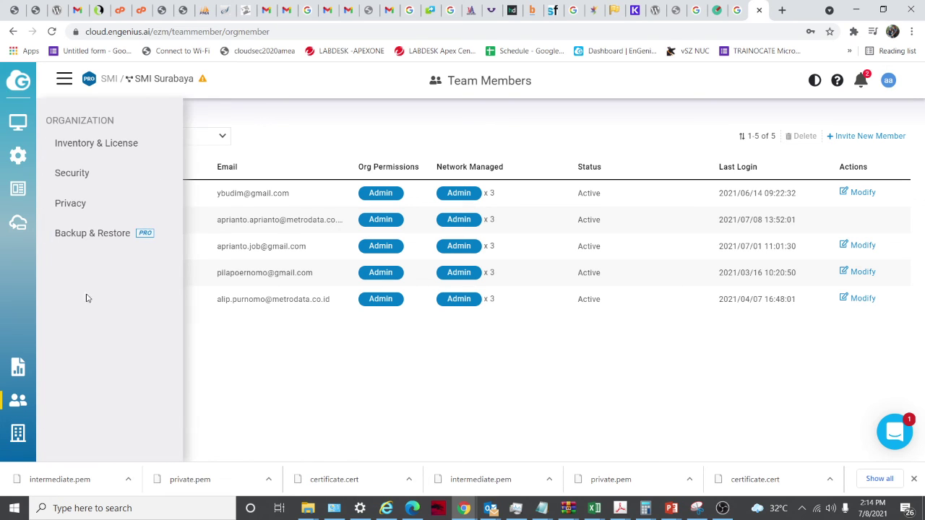
left_click(113, 142)
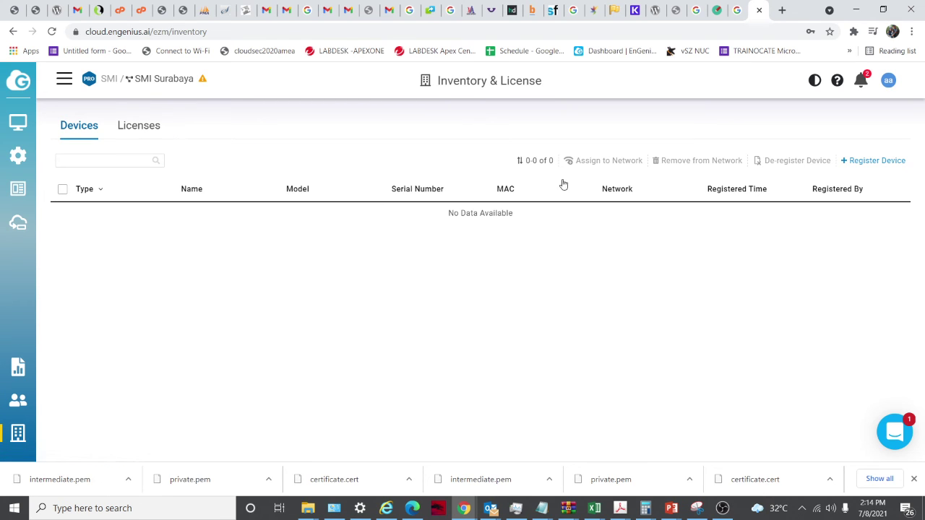
left_click(861, 161)
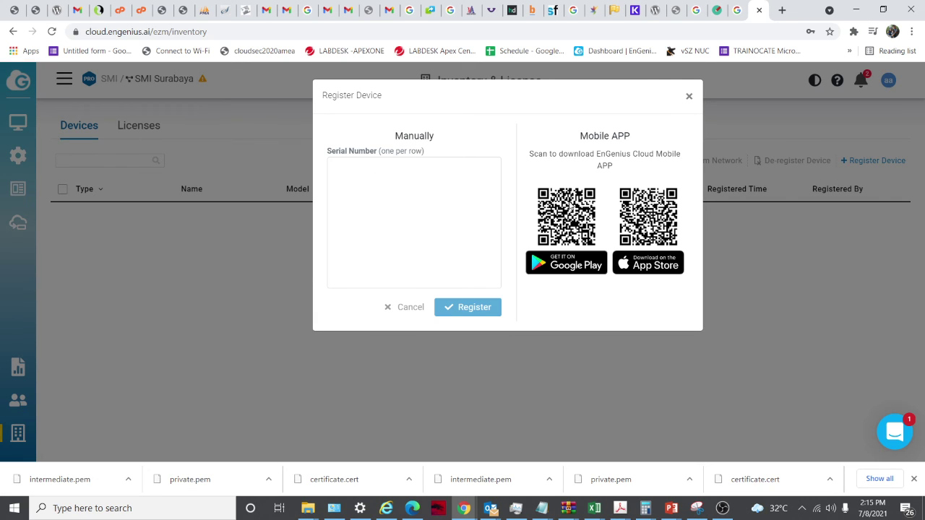
left_click_drag(578, 139, 620, 154)
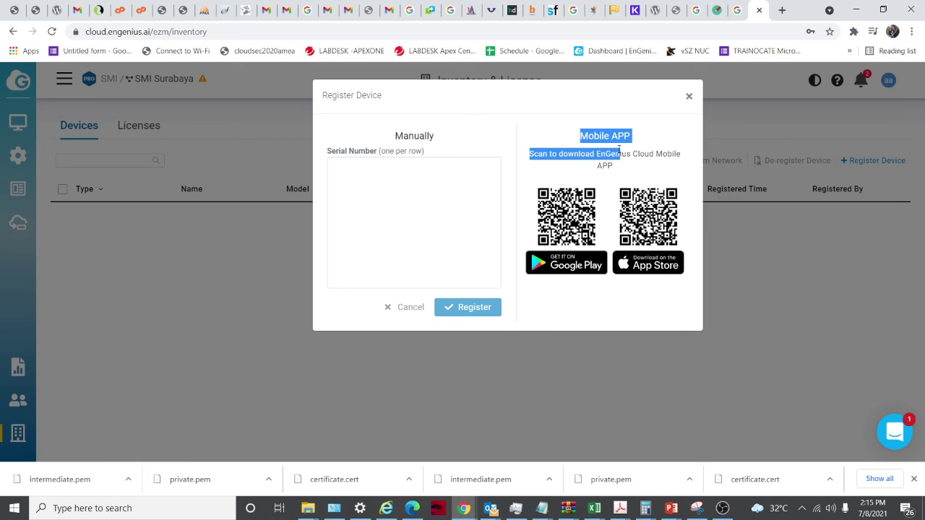
left_click(580, 136)
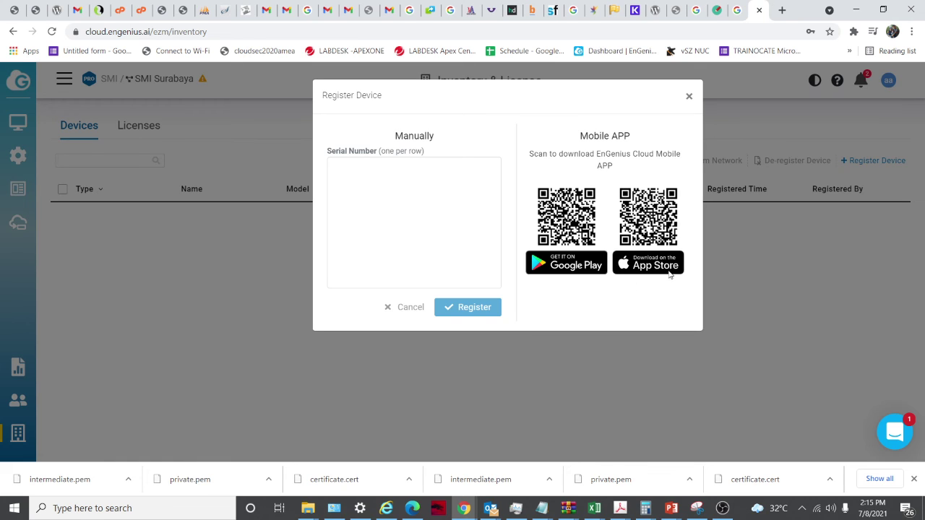
left_click(689, 96)
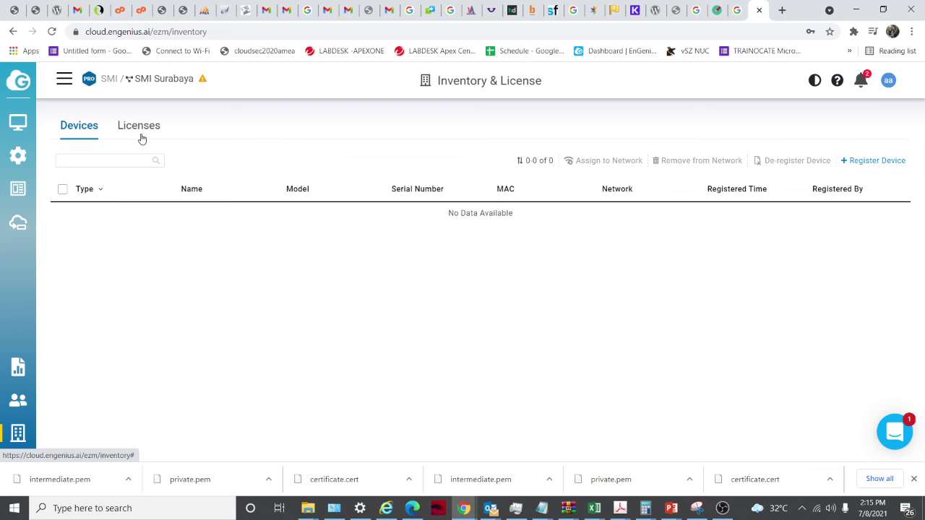
left_click(141, 130)
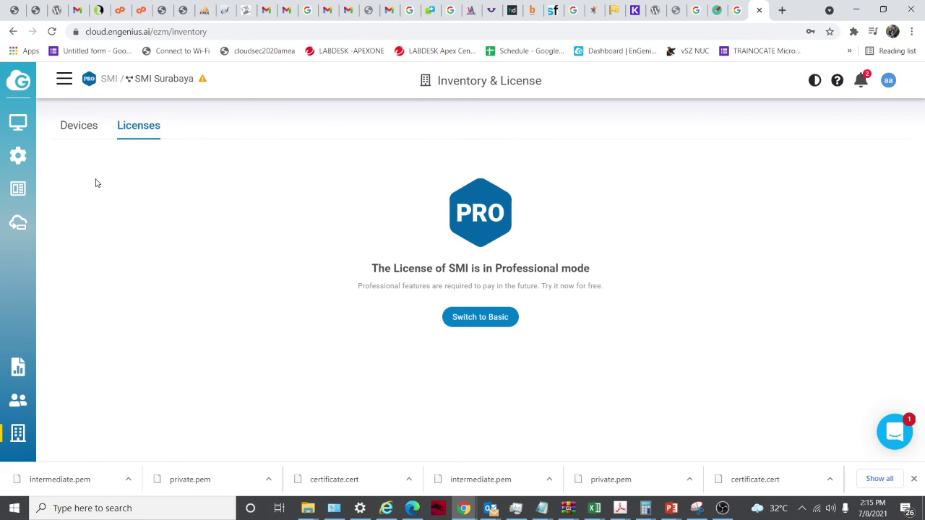
Open the organization Security page, which shows 2FA enforcement disabled for SMI
mouse_move(19, 433)
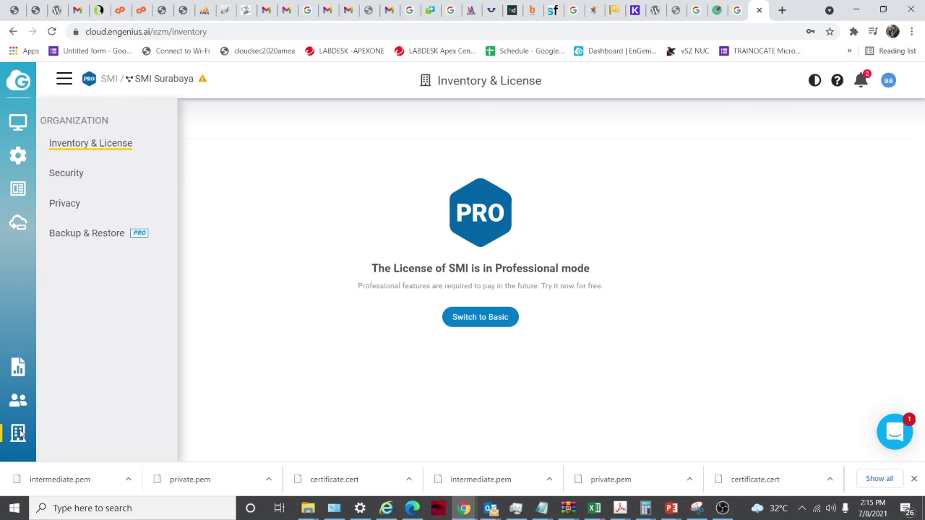
left_click(109, 178)
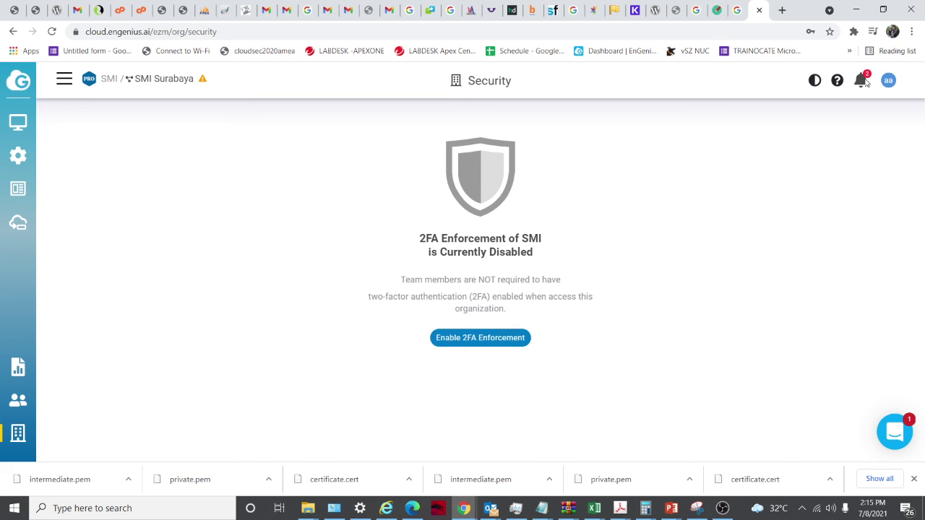
left_click(889, 81)
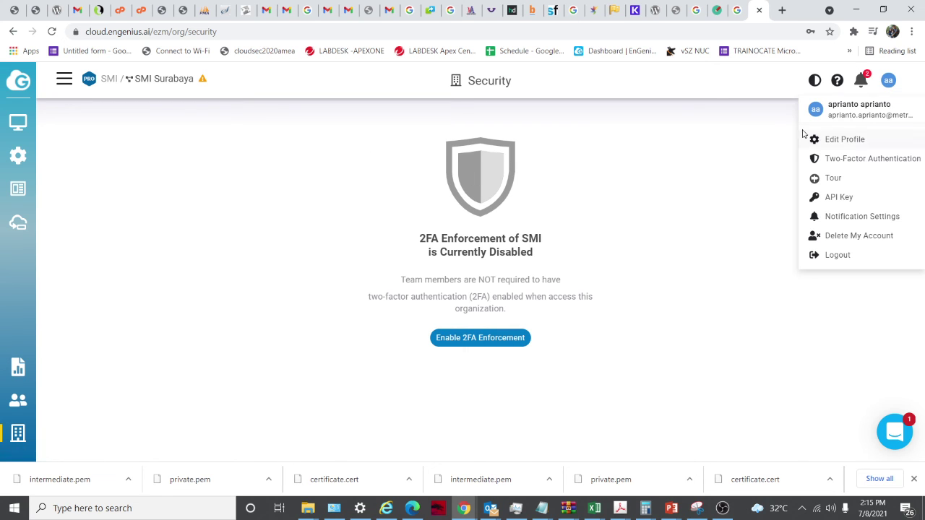
left_click(495, 264)
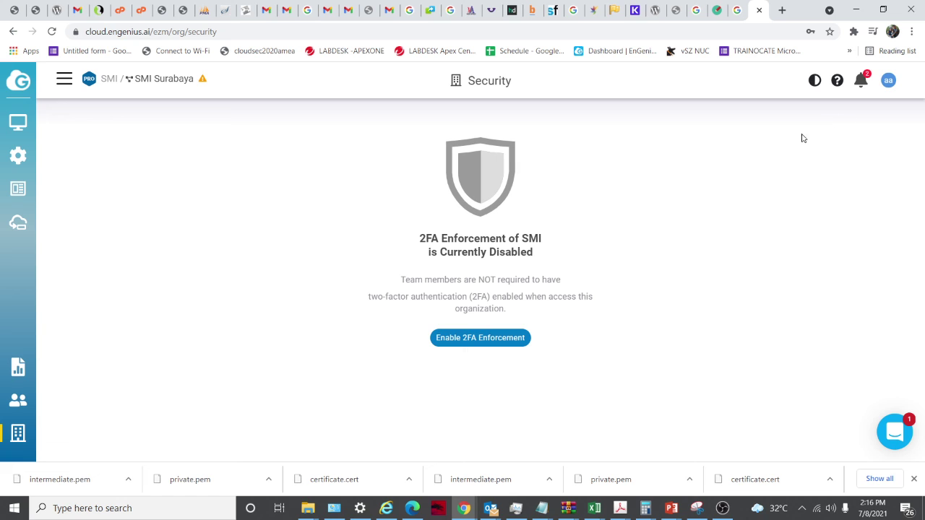
View the personal Two-Factor Authentication setup from the avatar menu, then close it
left_click(890, 82)
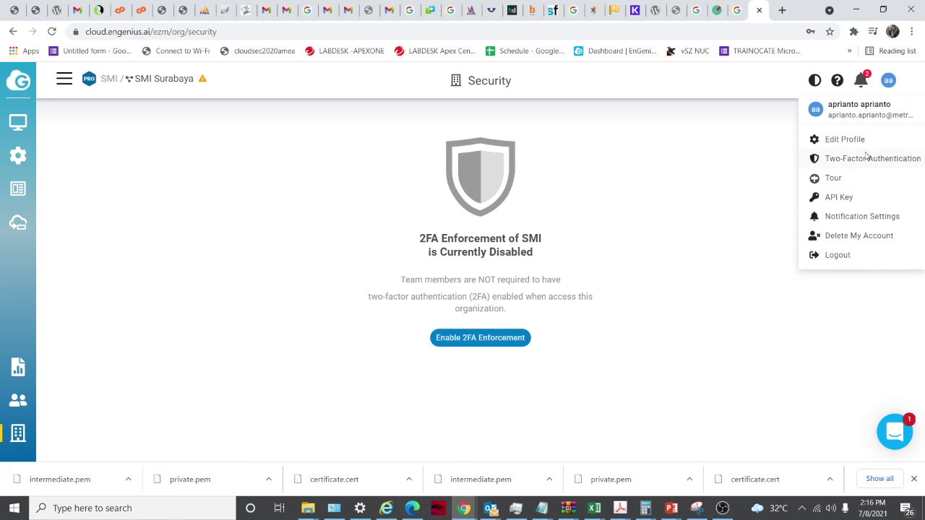
left_click(867, 160)
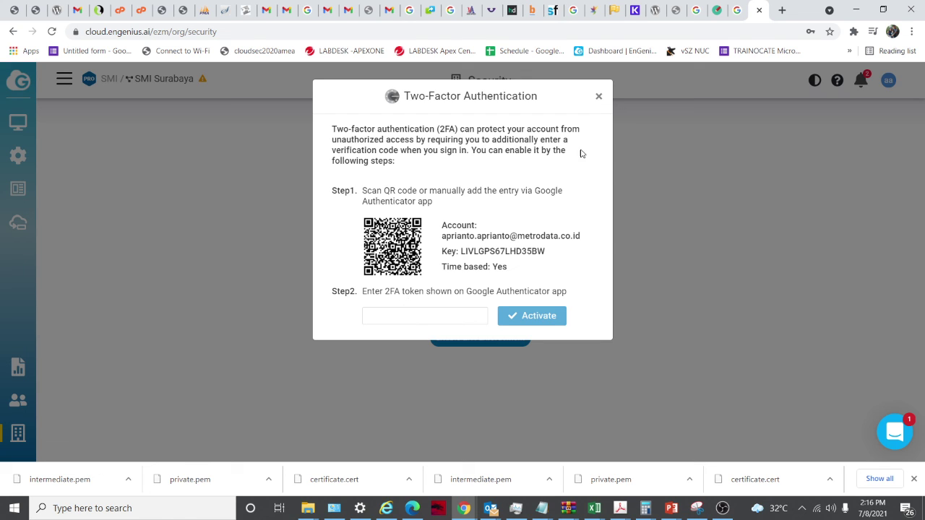
left_click(598, 97)
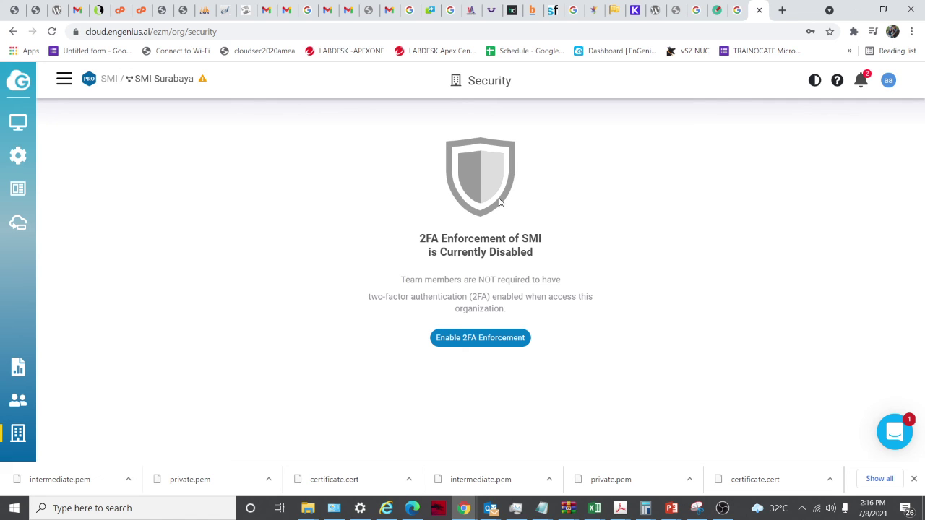
Review the organization Privacy page, then move on to the empty Backup & Restore page
mouse_move(26, 433)
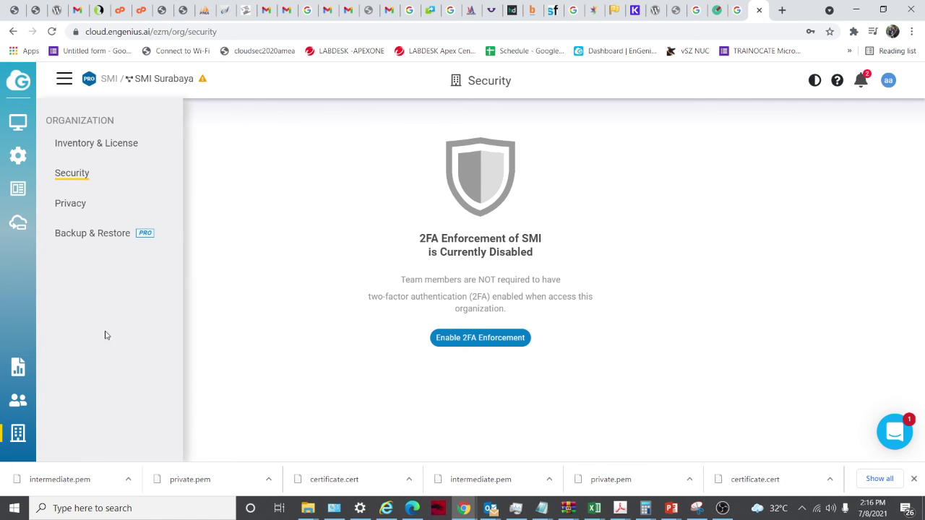
left_click(100, 200)
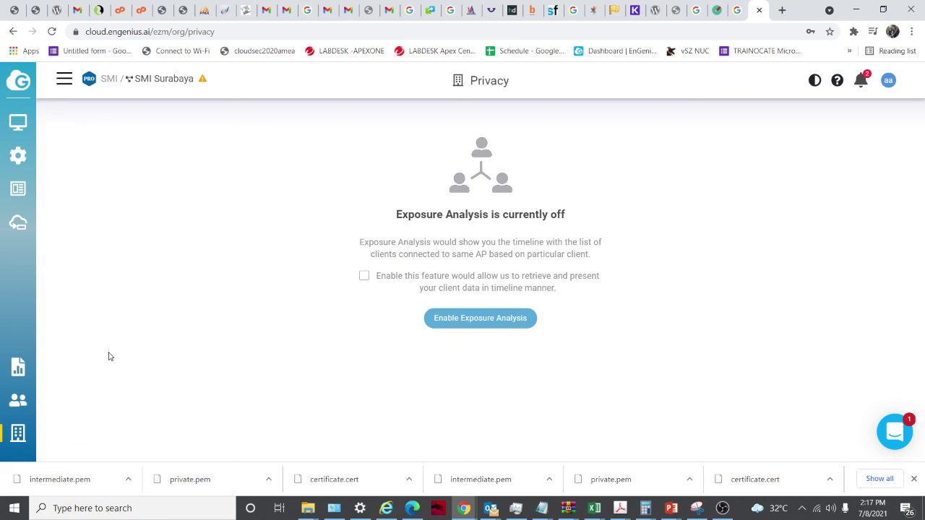
mouse_move(36, 439)
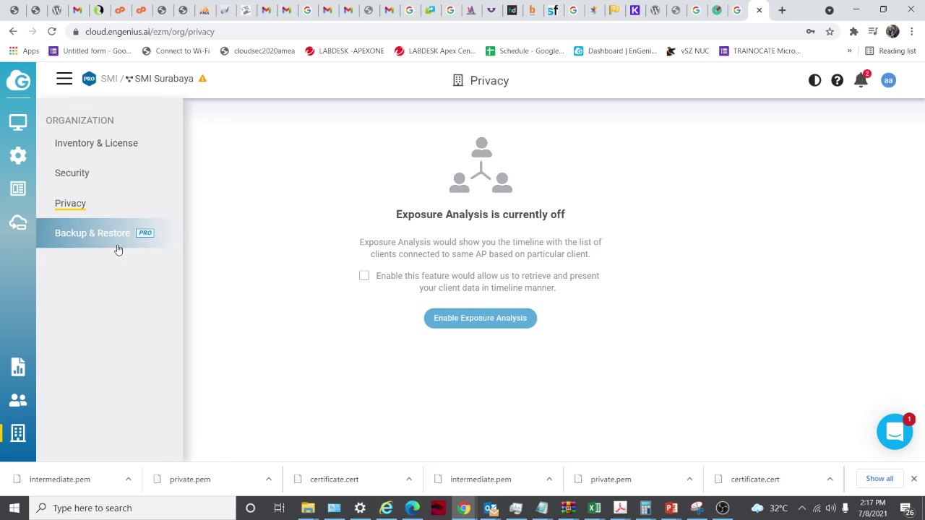
left_click(114, 242)
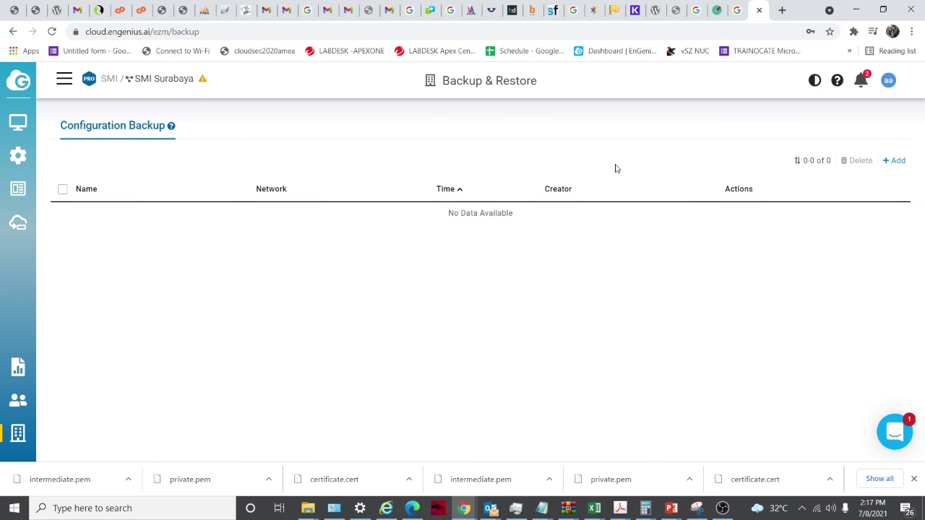
Preview the new configuration backup form's network list, close it unsaved, and bring up OBS to stop recording
left_click(897, 160)
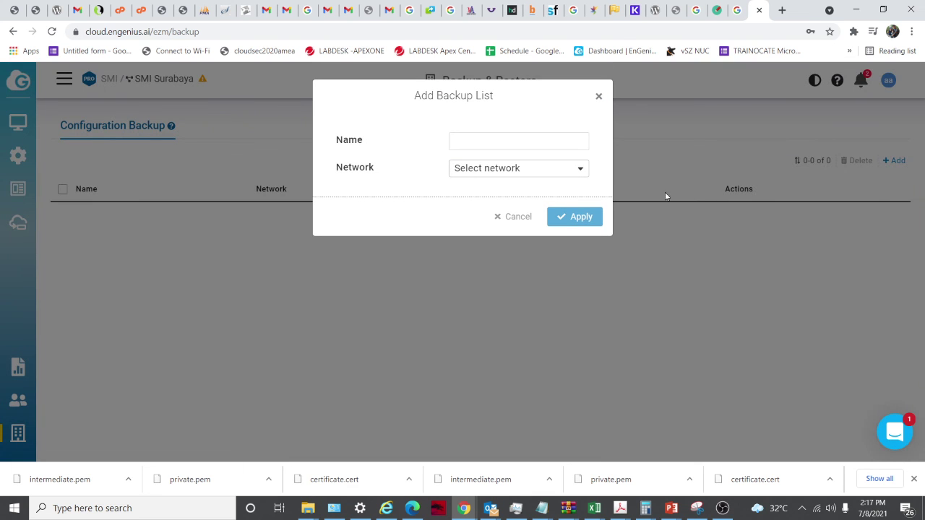
left_click(574, 172)
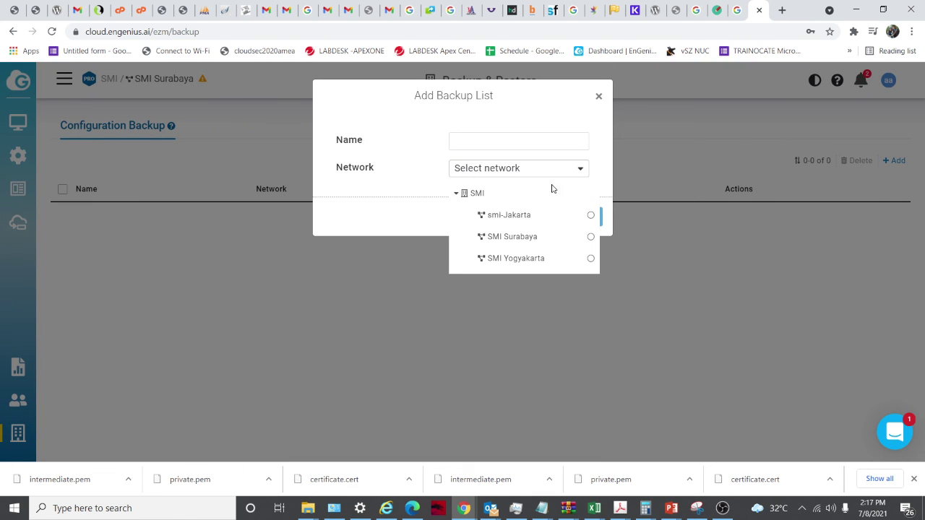
left_click(599, 96)
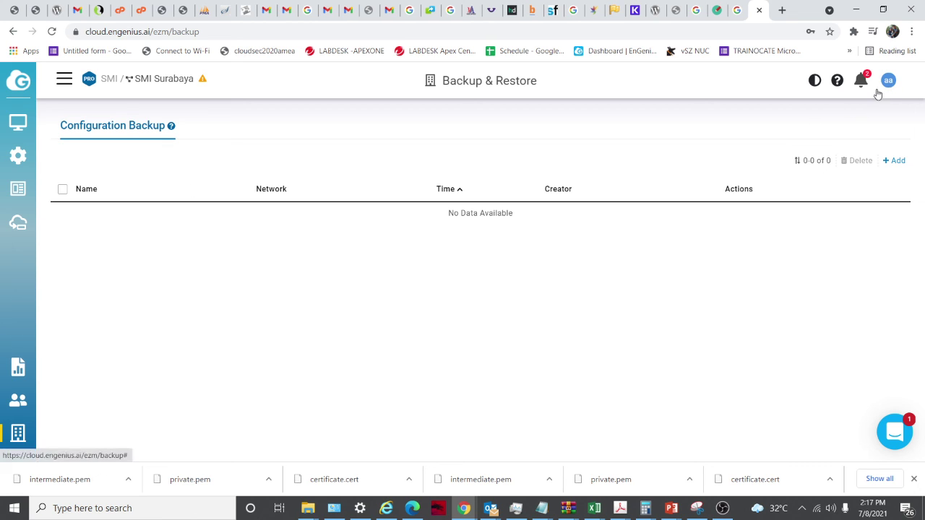
left_click(723, 510)
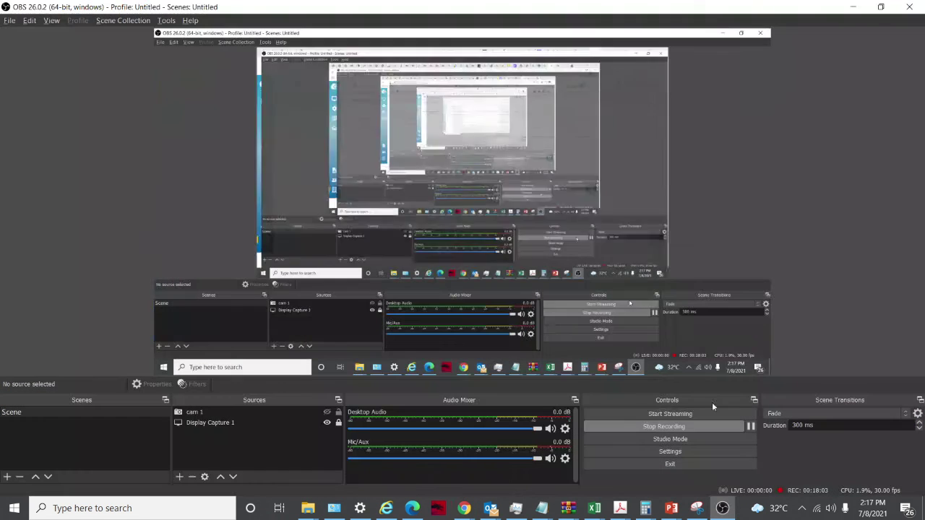